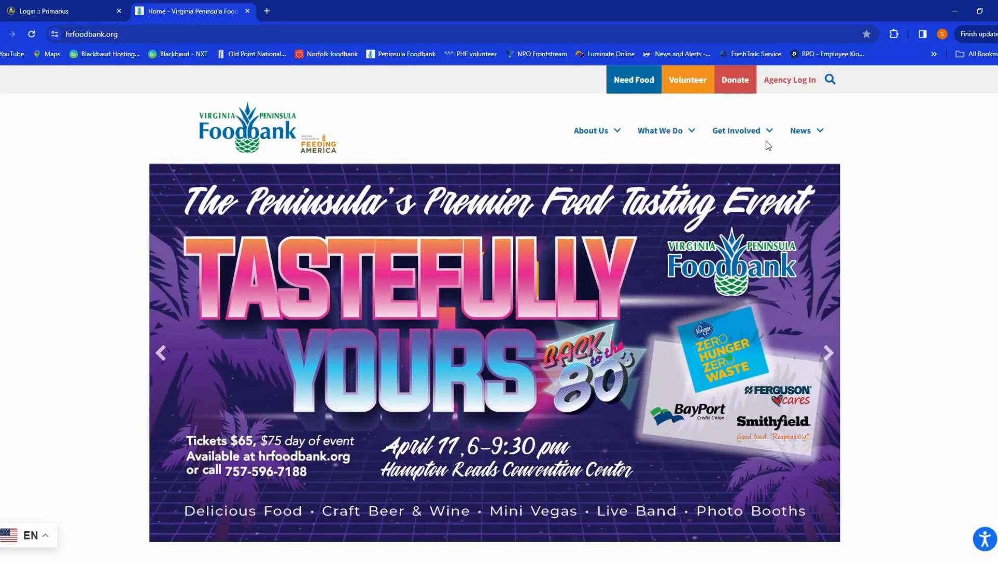
- Open the agency login page from the food bank website and fill in the agency reference
click(782, 85)
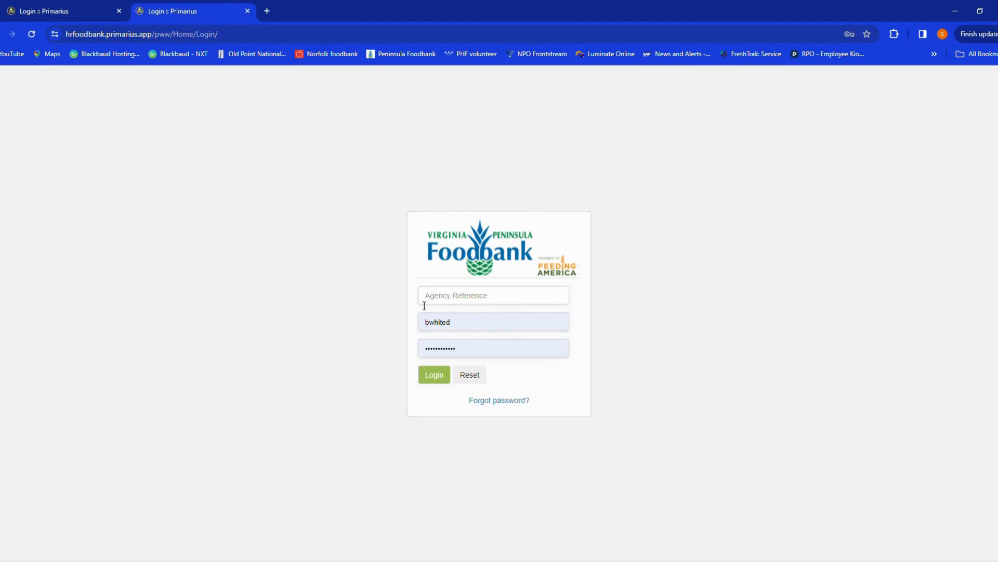
click(447, 301)
text(A429)
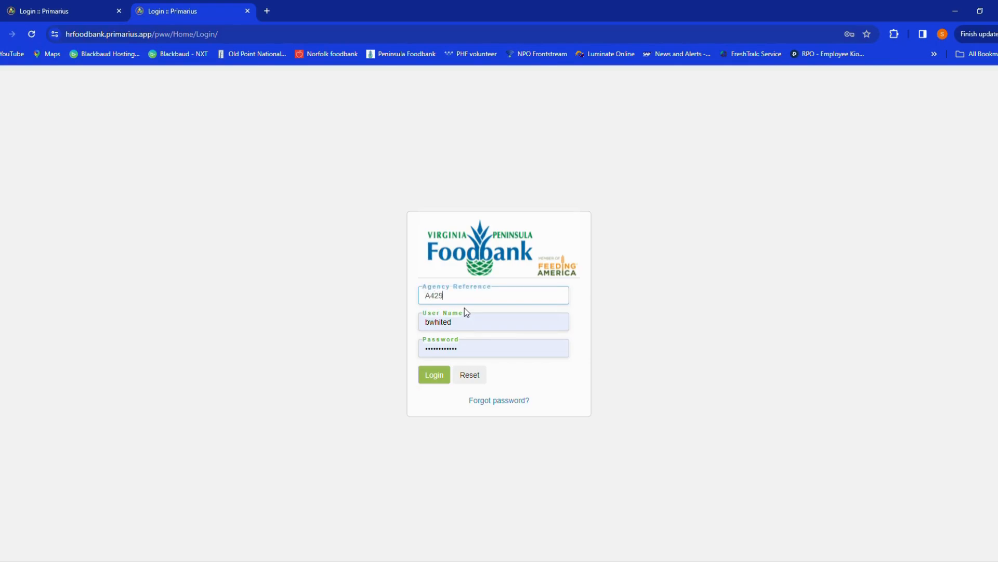
click(457, 326)
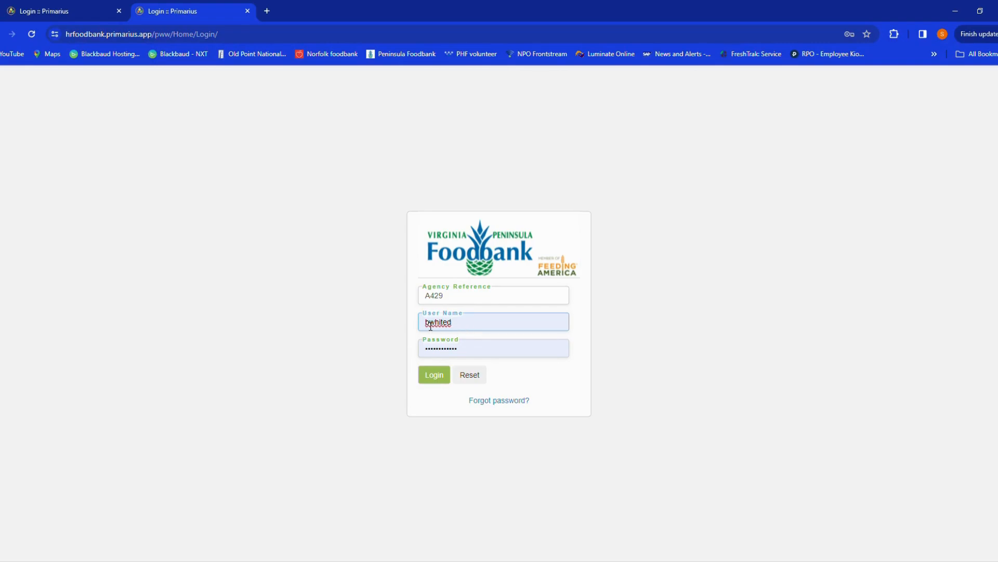
- Replace the contents of the password field with the account password
drag(459, 355, 394, 345)
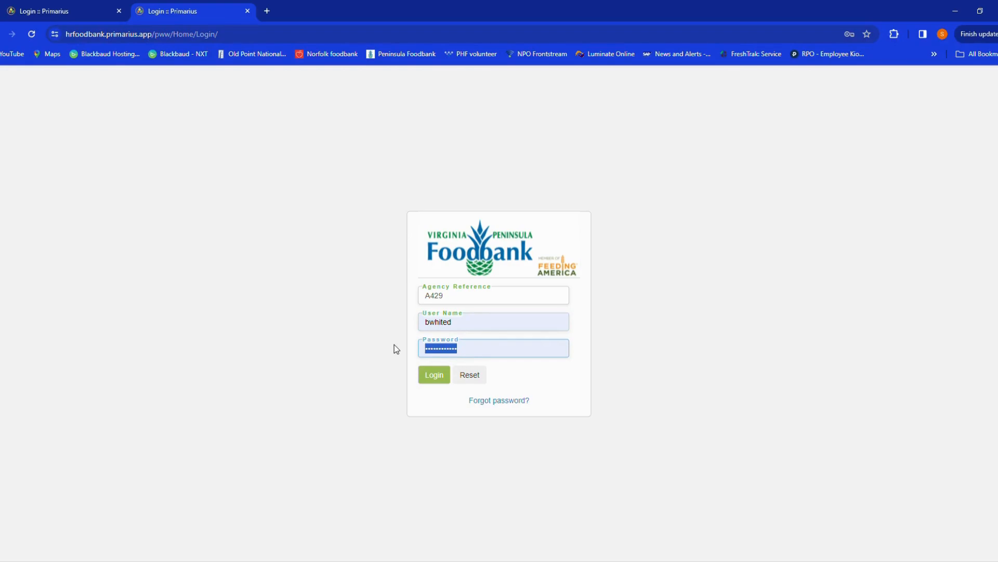
text(••••••••)
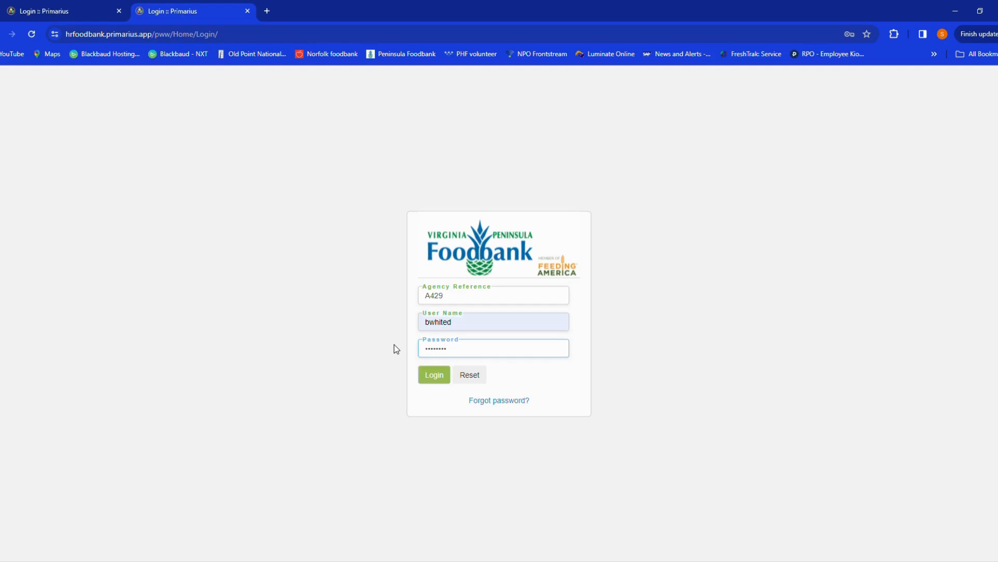
text(•••)
- Correct the last two digits of the agency reference and log in
click(443, 296)
key(BackSpace)
key(BackSpace)
text(39)
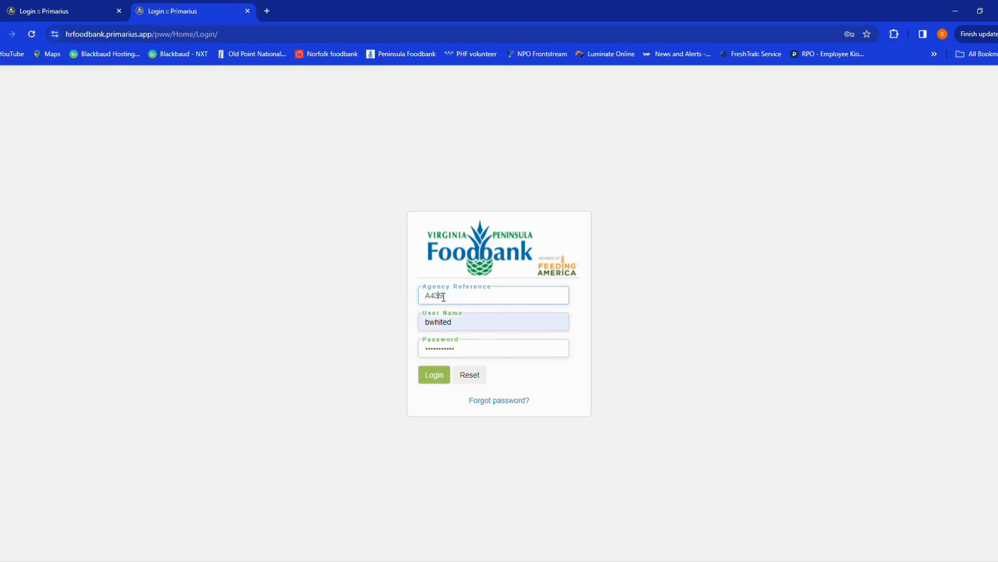
click(435, 374)
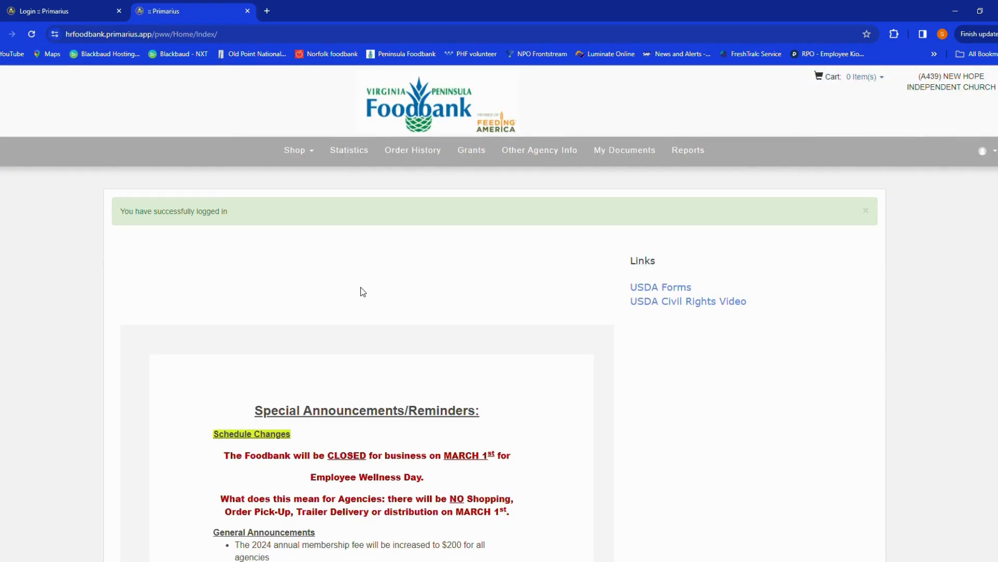
- Read through the special announcements on the portal home page
scroll(238, 374, down, 2)
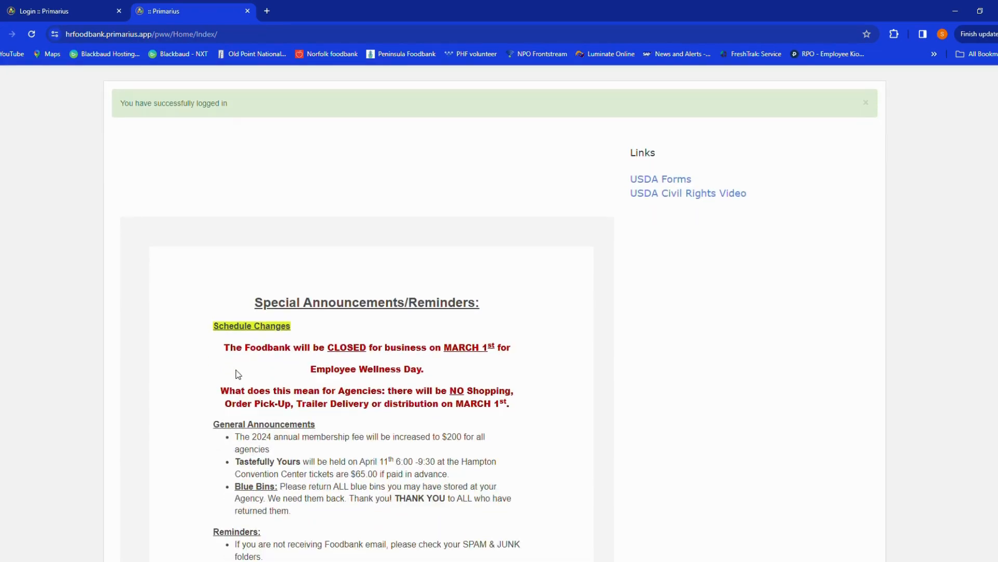
scroll(238, 373, down, 2)
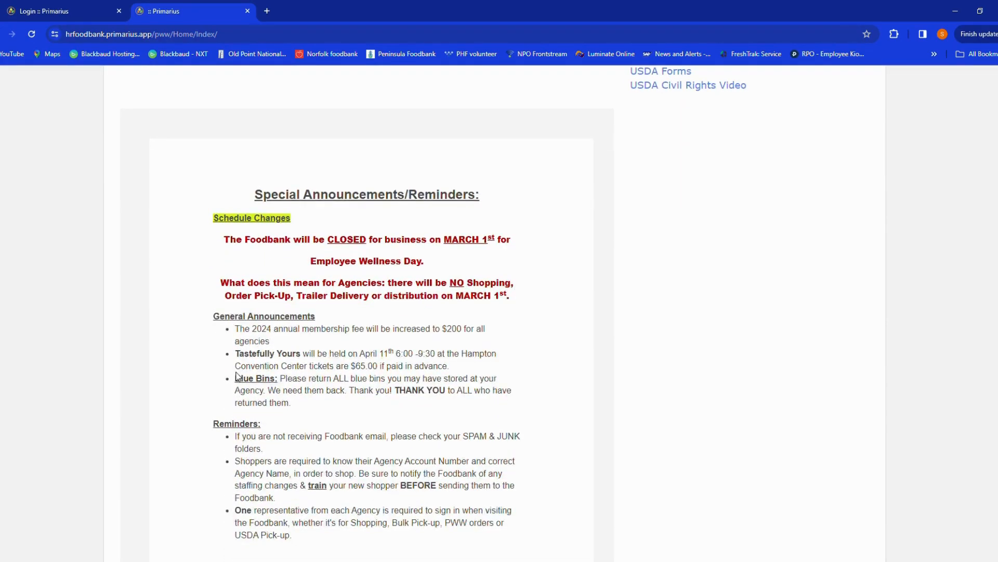
scroll(238, 374, down, 2)
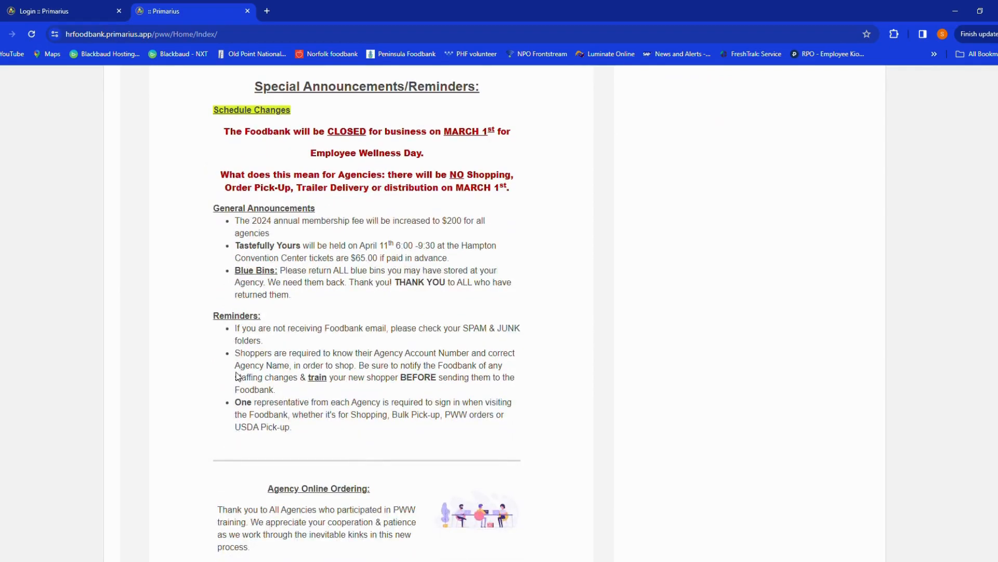
scroll(237, 374, down, 8)
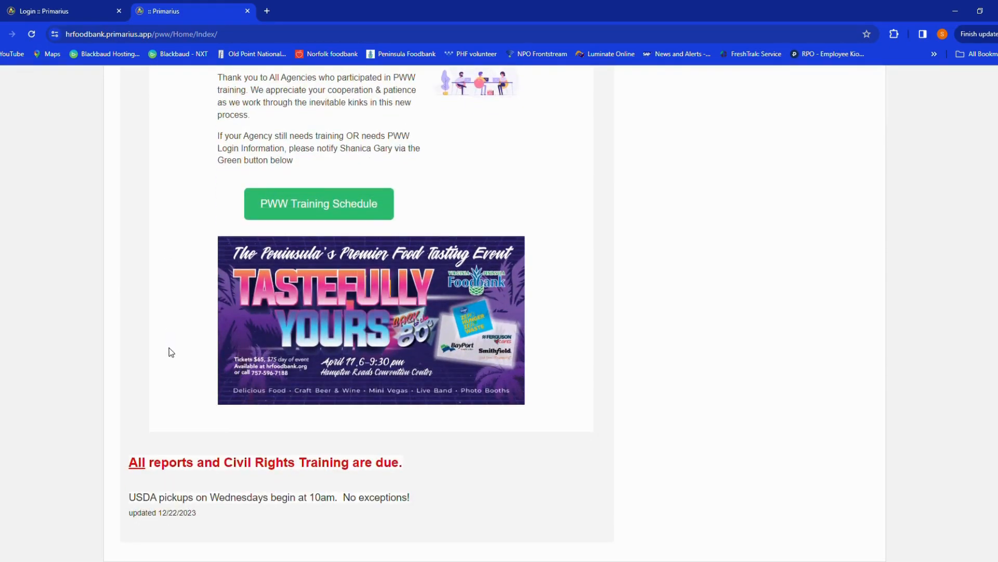
scroll(169, 352, up, 2)
scroll(171, 352, up, 7)
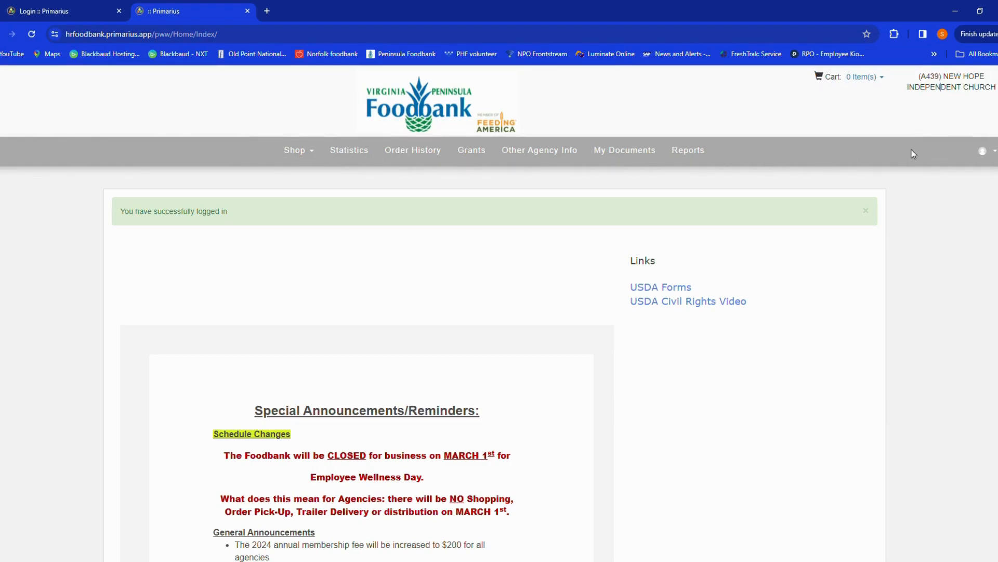
- Open My Agency from the profile menu and review its Addresses, Contacts and Hours tabs
click(984, 154)
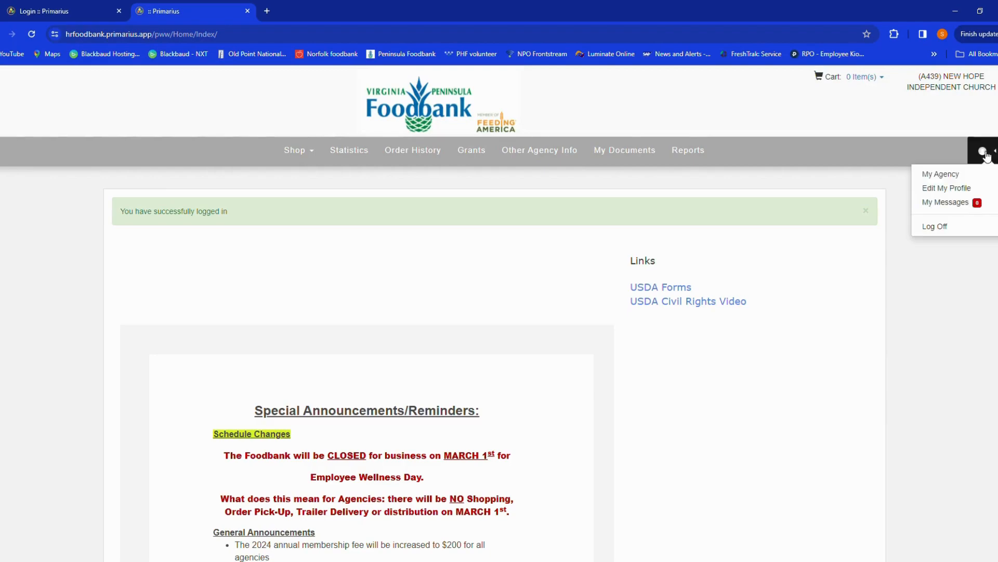
click(931, 175)
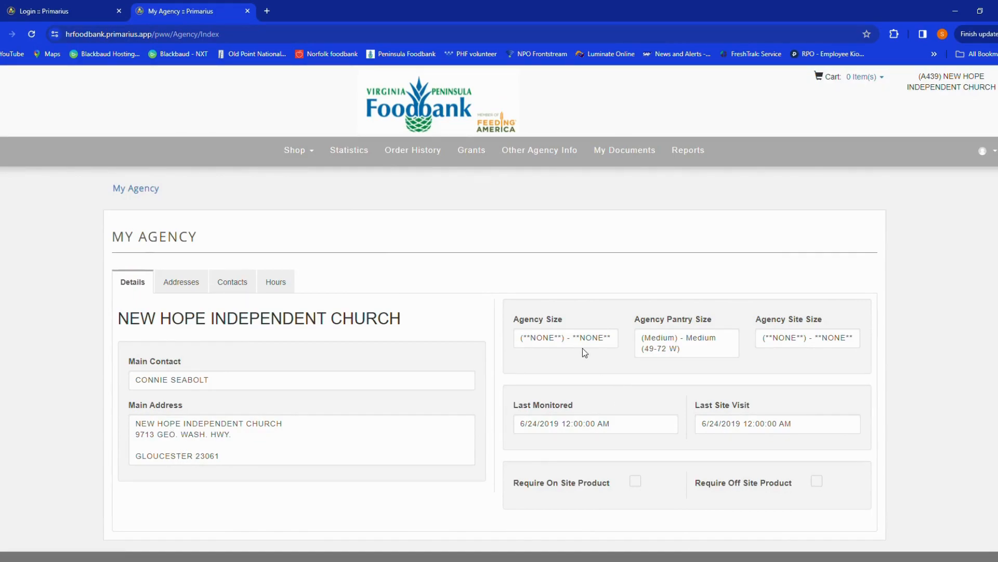
click(181, 287)
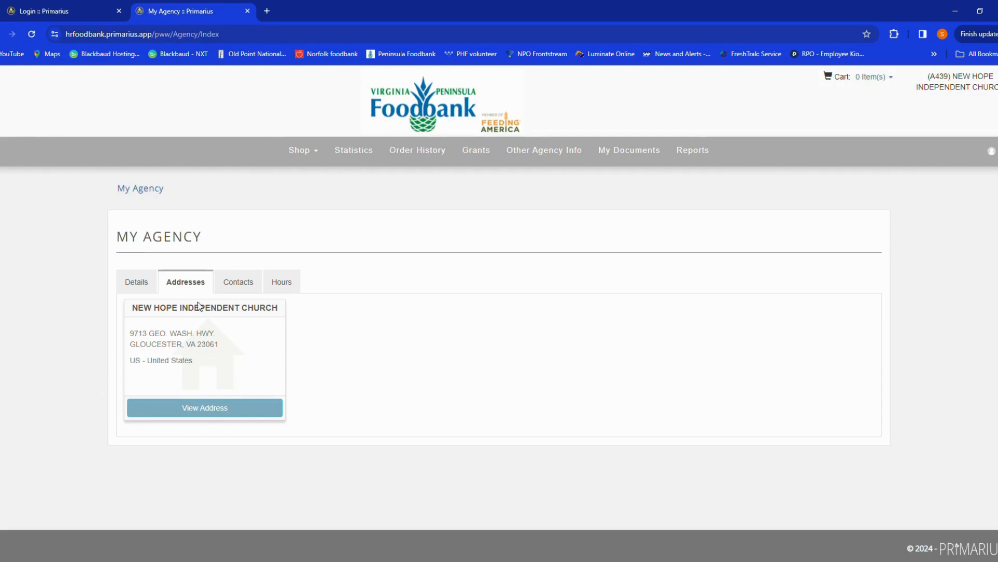
click(247, 282)
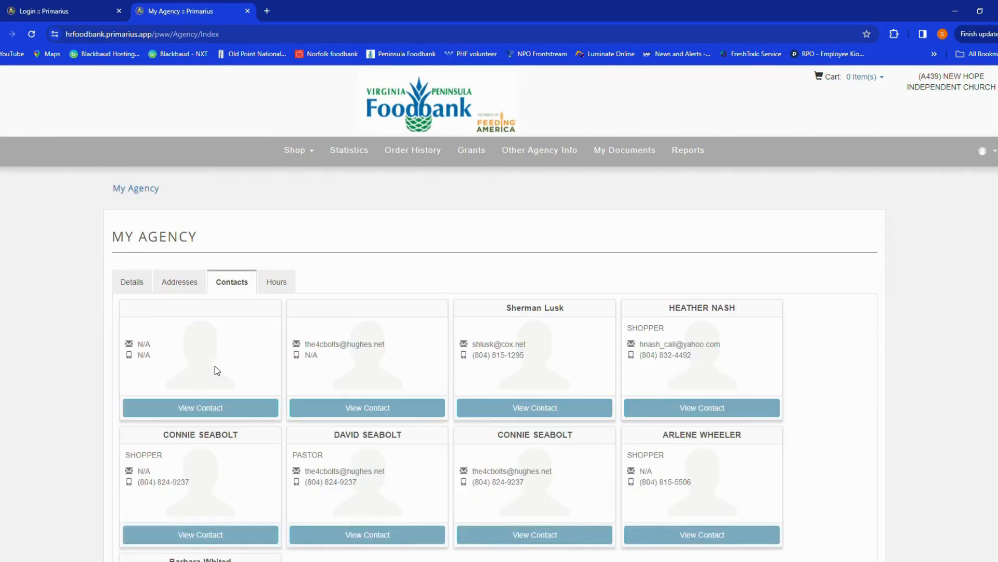
click(277, 283)
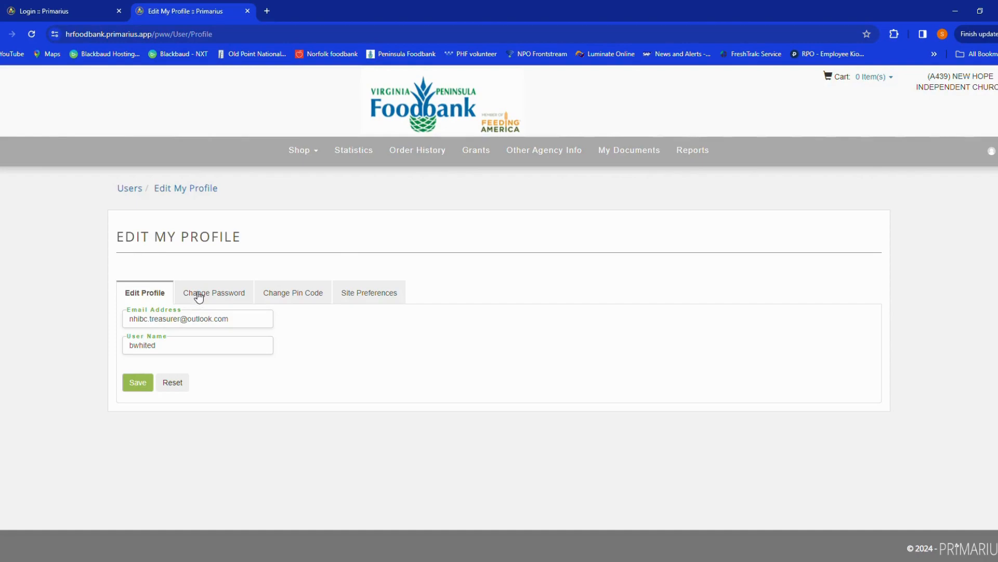
- Browse the Change Password and Change Pin Code tabs of Edit My Profile, then reopen Edit My Profile
click(197, 293)
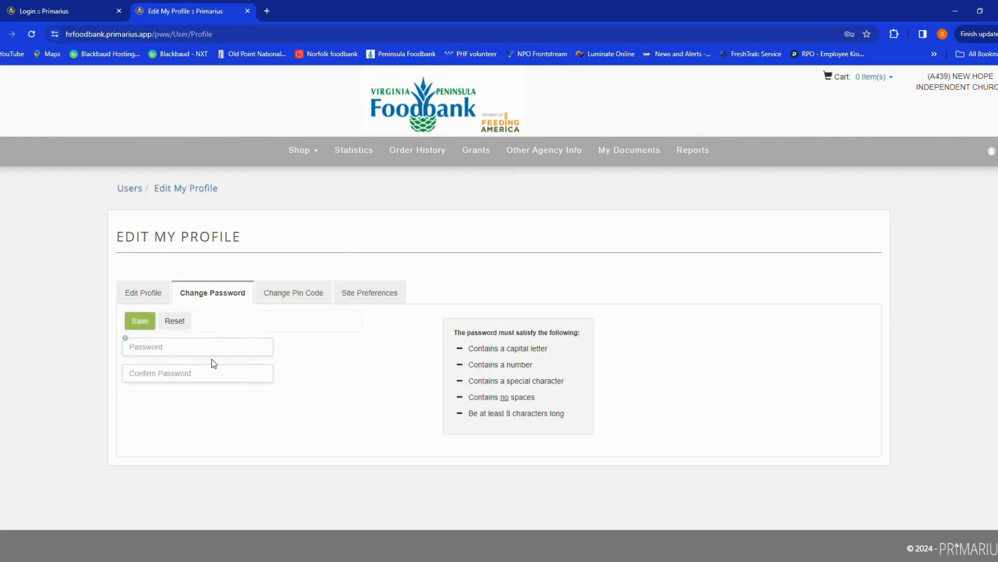
click(316, 293)
click(992, 151)
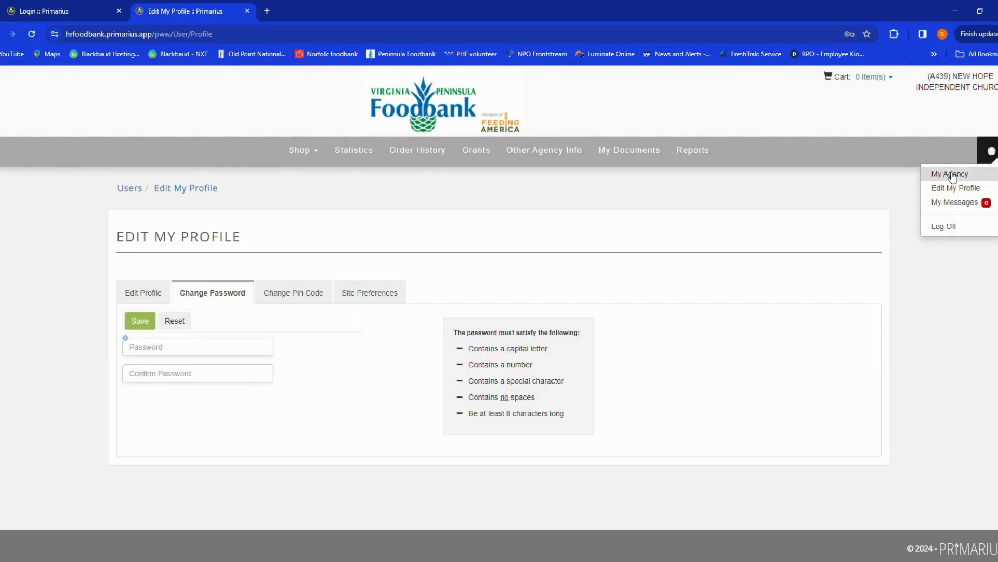
click(953, 187)
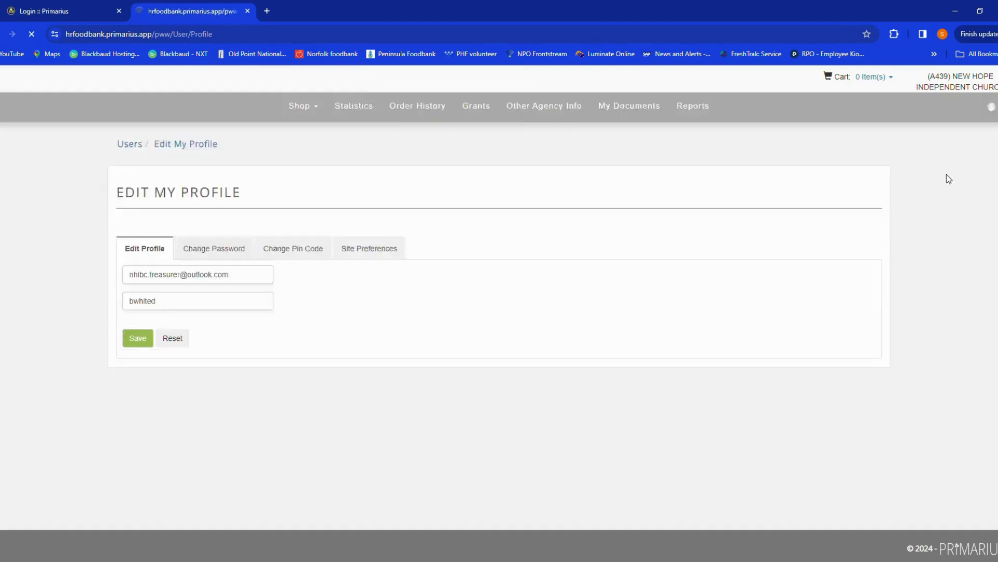
- Open My Agency again and view the details of the first contact
click(992, 155)
click(968, 173)
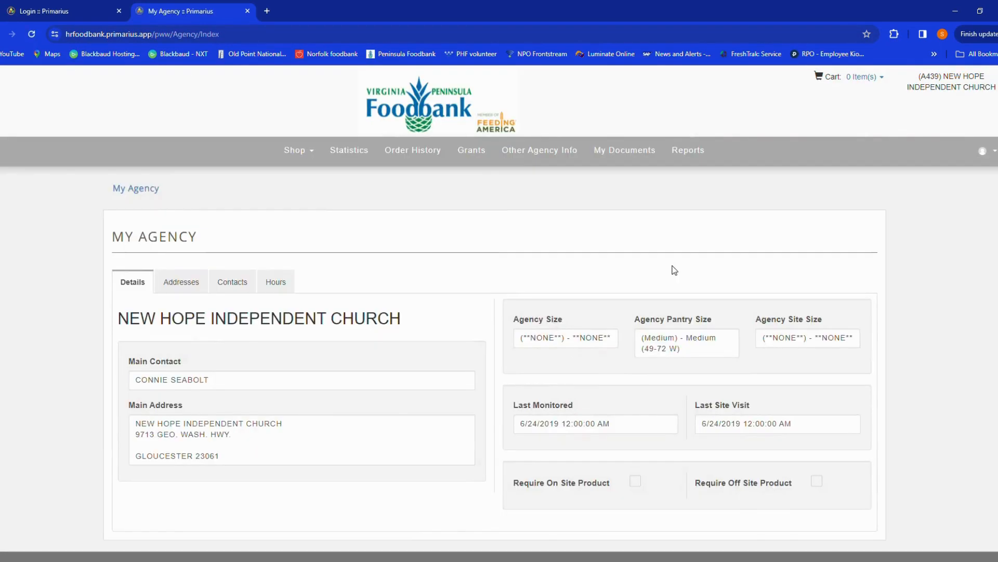
click(224, 283)
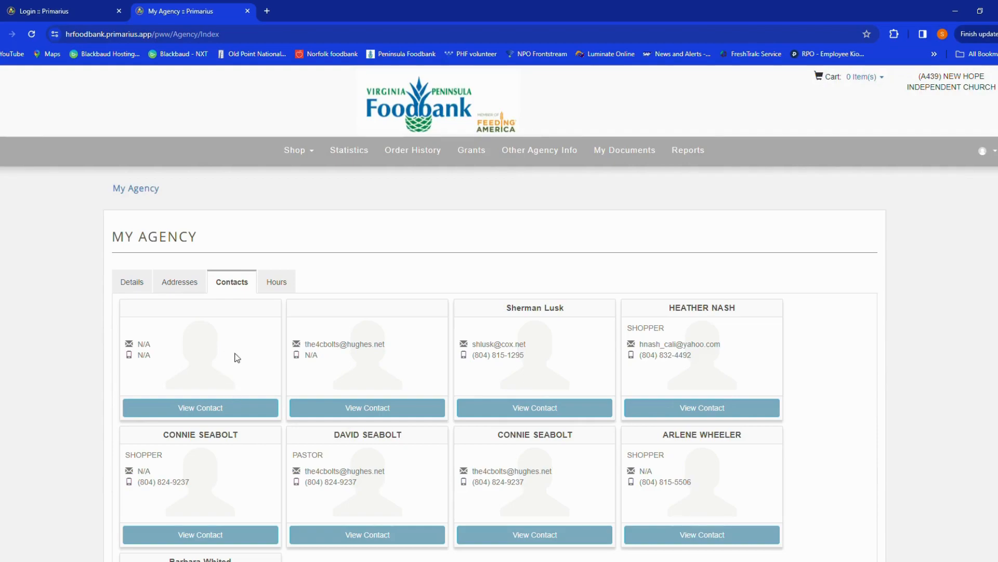
click(211, 410)
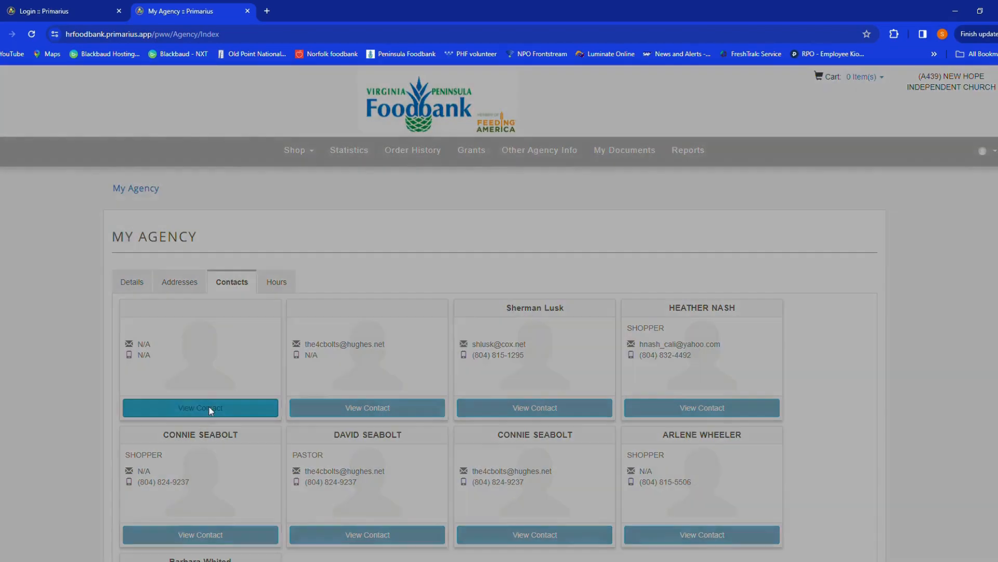
scroll(320, 403, down, 7)
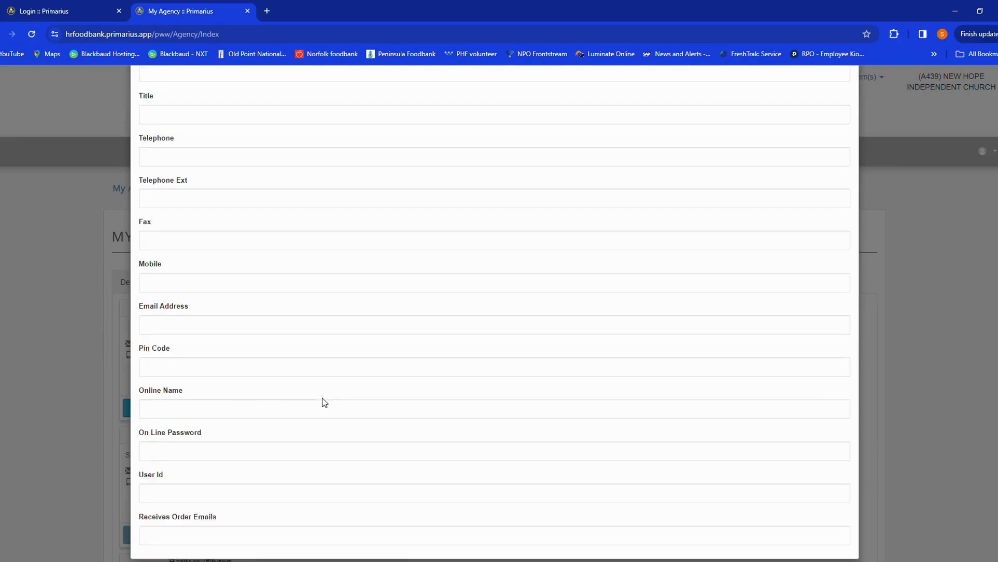
scroll(539, 407, up, 7)
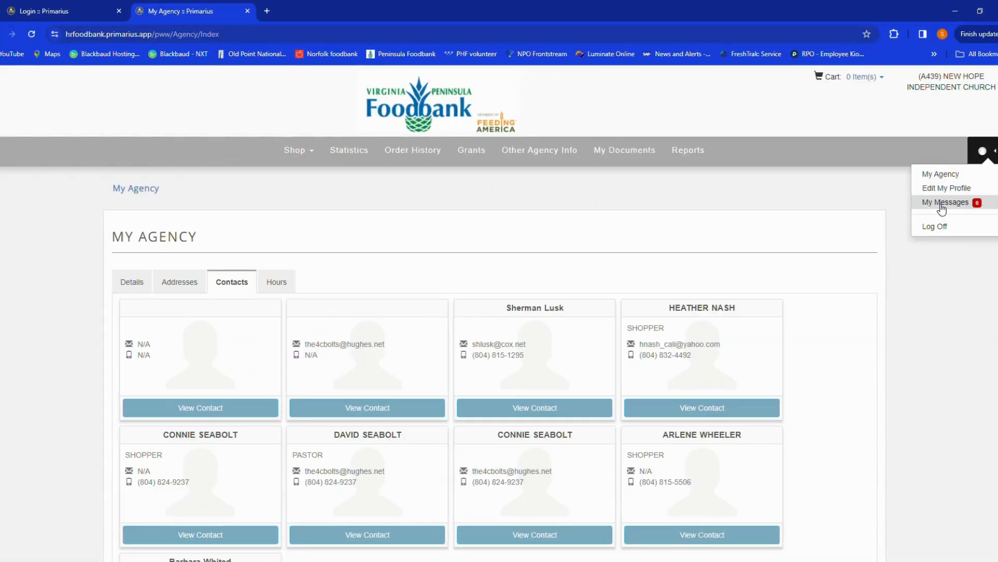
- Open My Messages and check the Sent and Received message lists
click(942, 203)
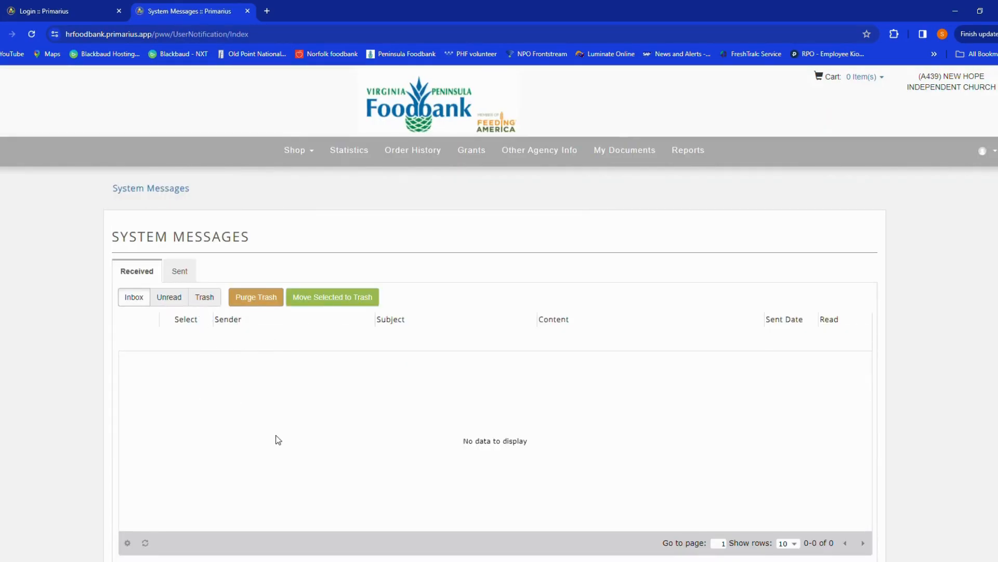
click(181, 274)
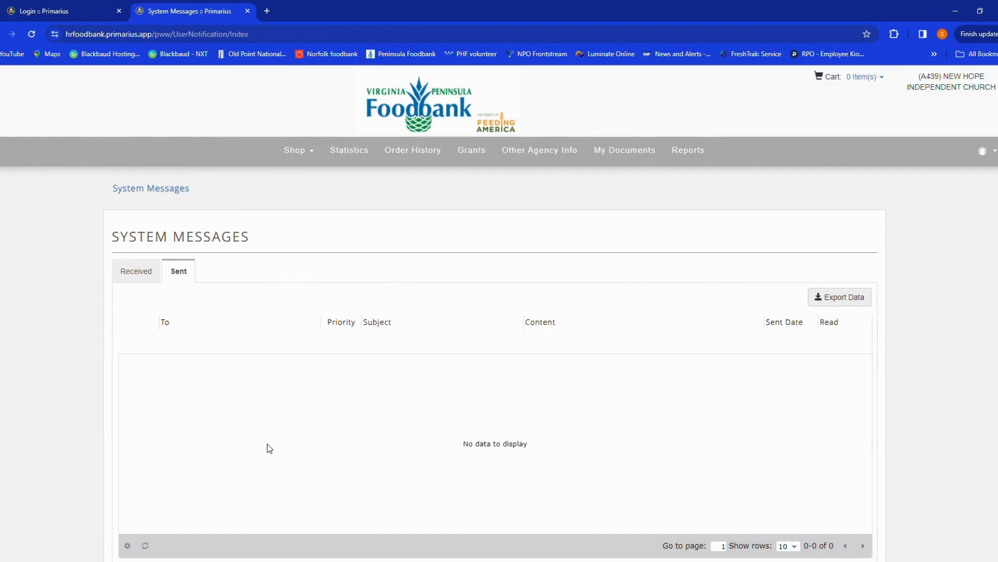
click(148, 278)
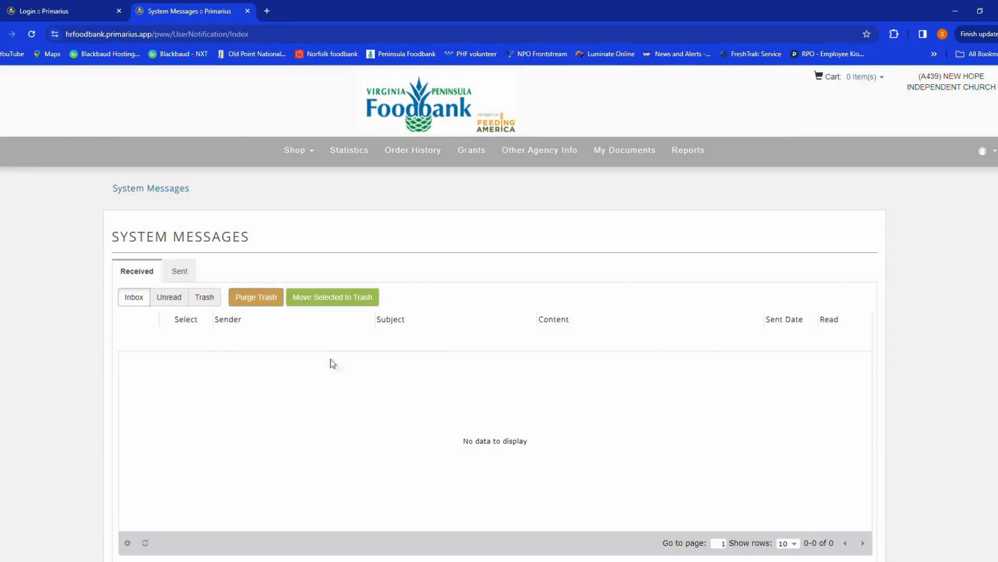
- Open the Reports page
click(980, 157)
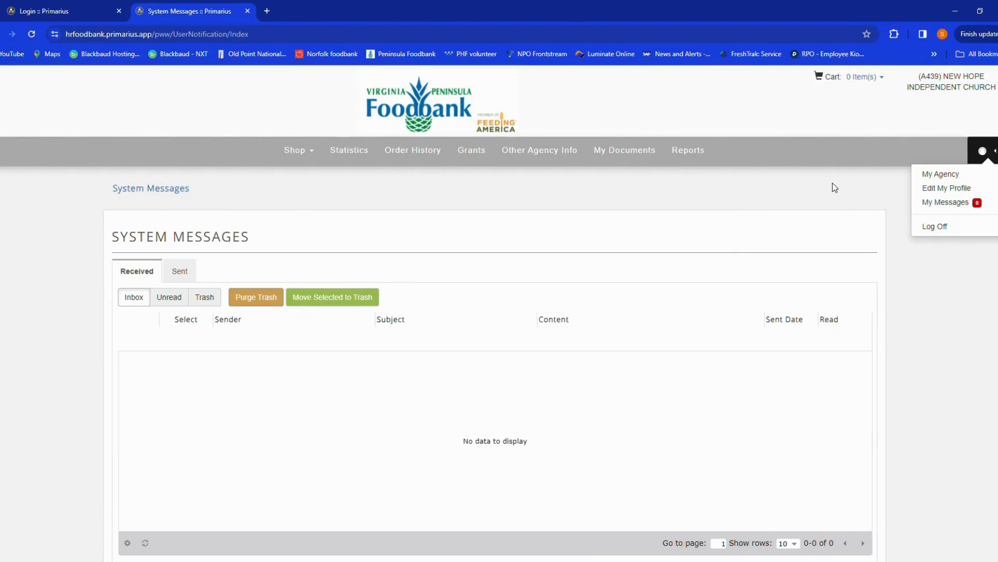
click(703, 211)
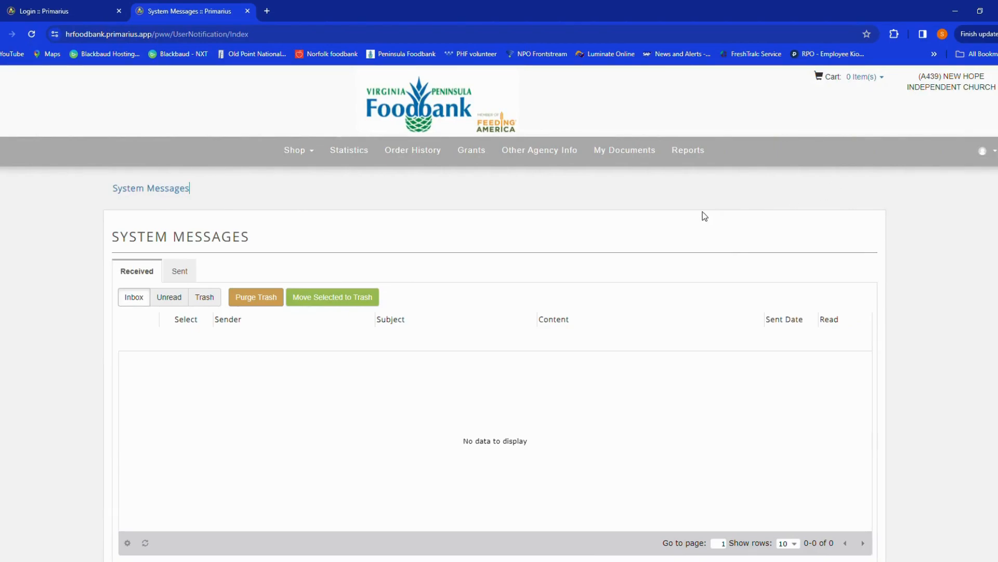
click(693, 150)
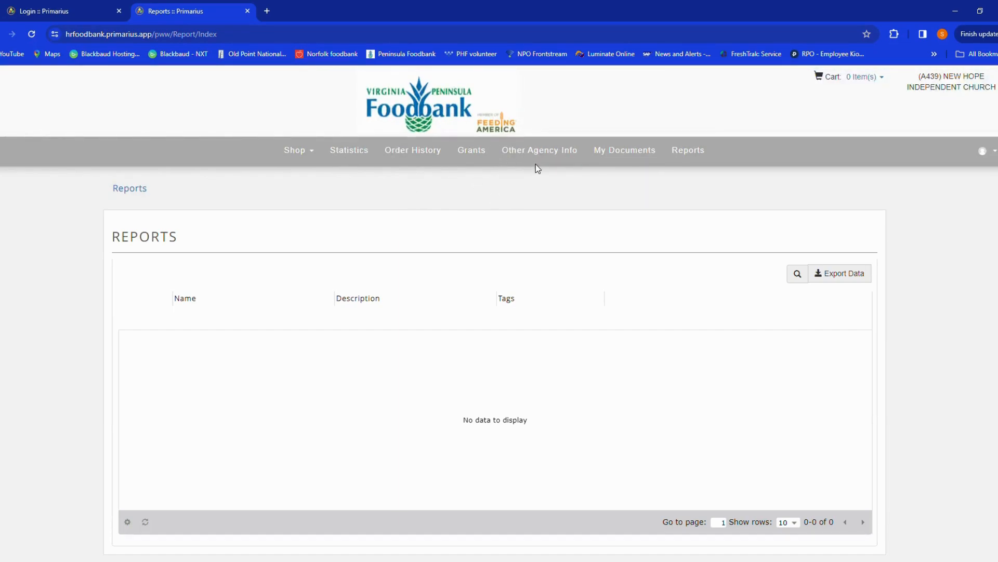
- Open My Documents, scroll the document list and sort it by Effective Date
click(613, 155)
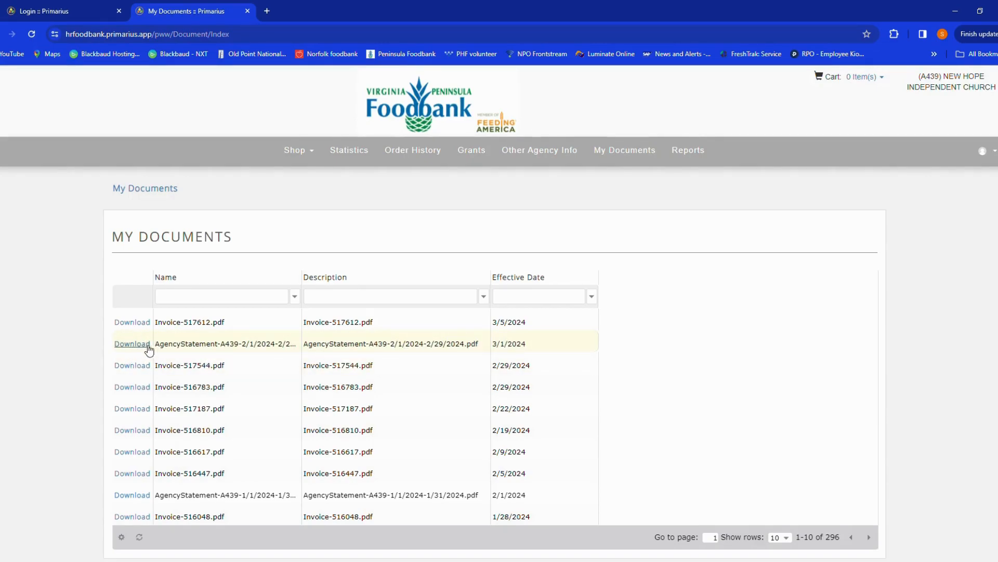
scroll(191, 413, down, 1)
scroll(192, 413, up, 1)
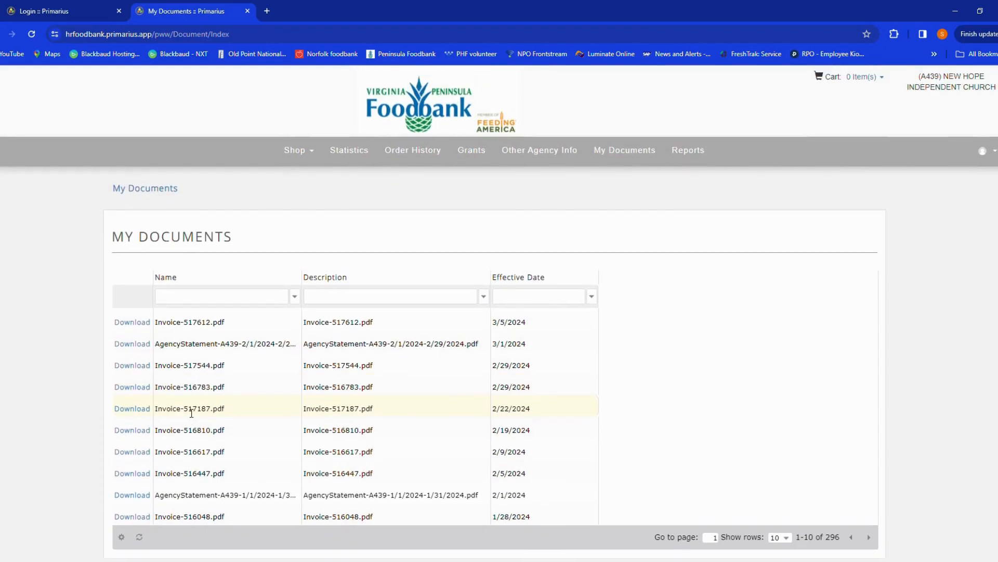
click(534, 282)
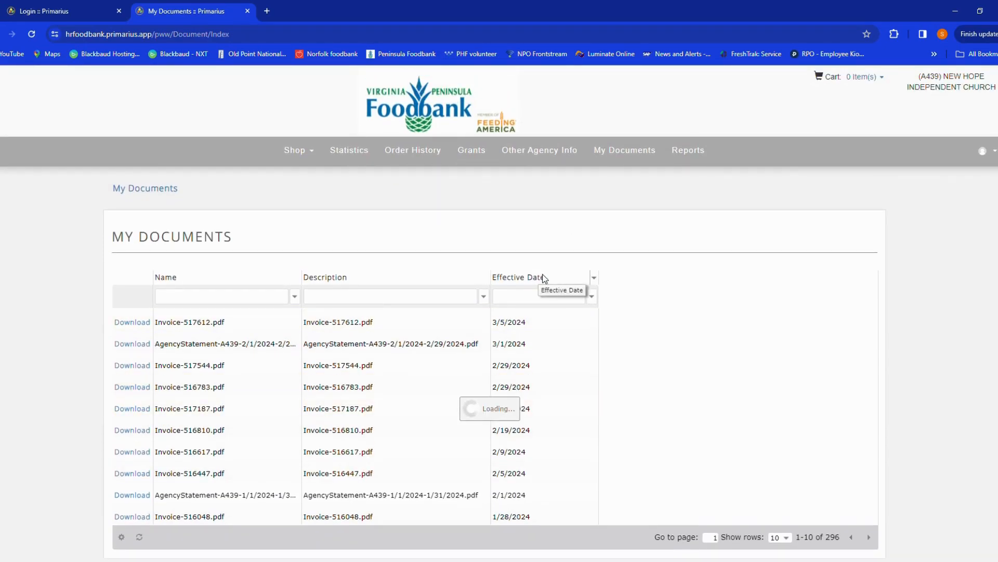
- Open Order History and switch to the completed orders
click(416, 154)
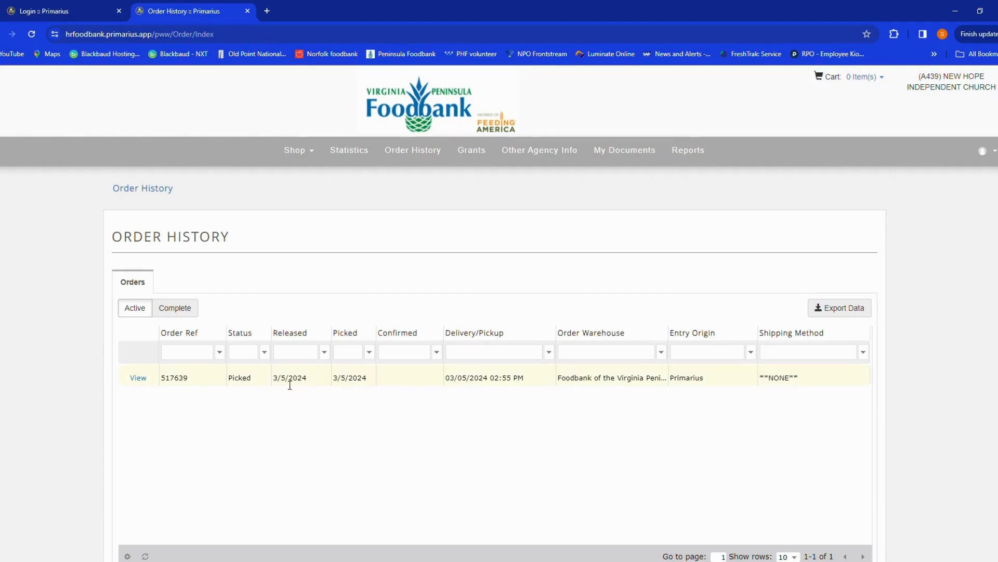
click(179, 312)
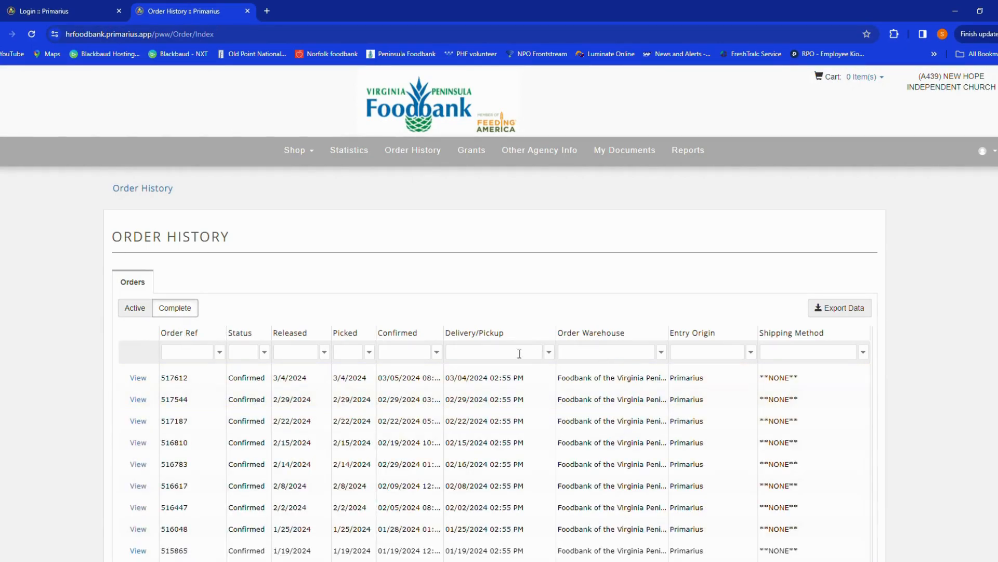
- Sort the orders by Delivery/Pickup date and try to open Shop Online
click(464, 335)
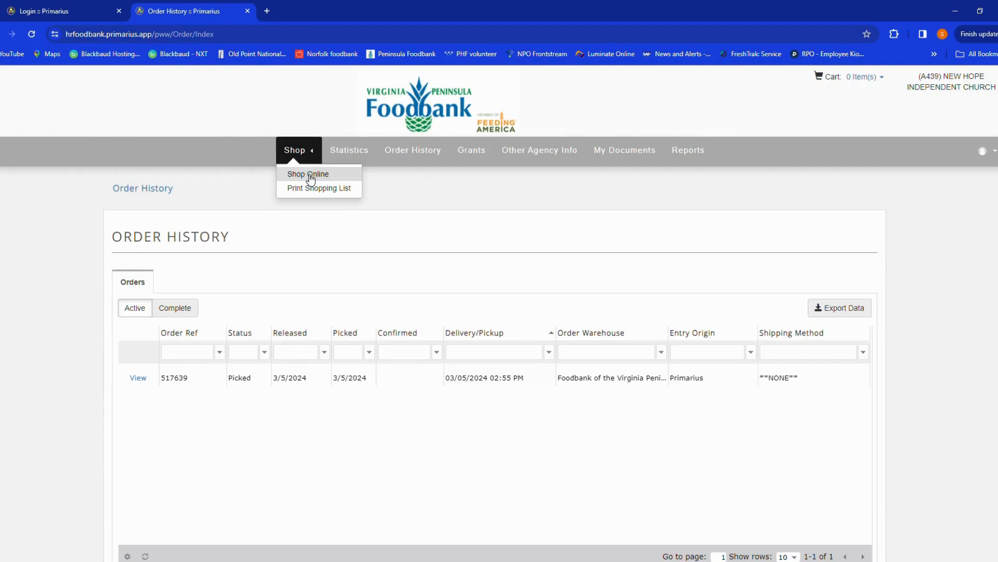
click(309, 177)
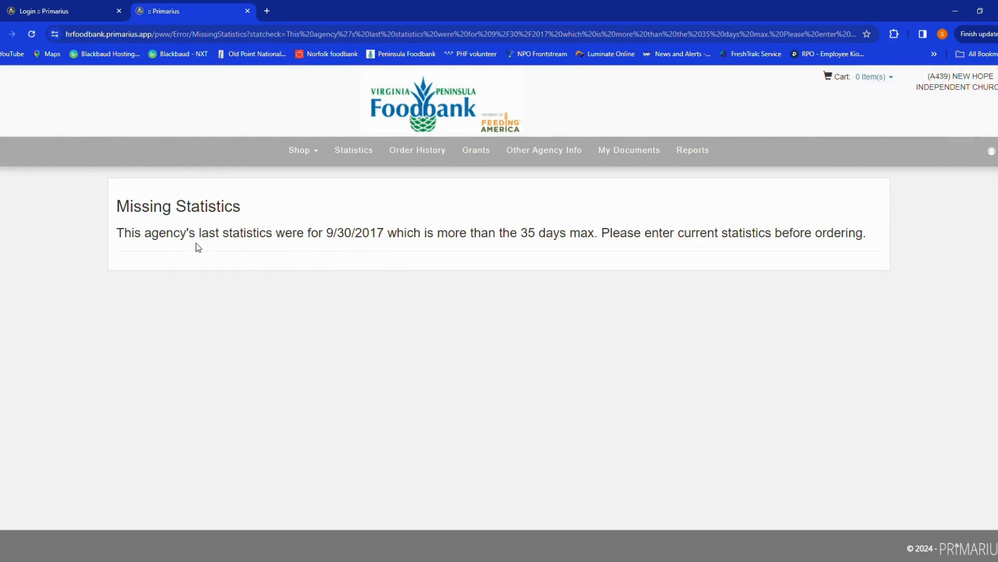
- Open Statistics and add new agency statistics for February 2024, saving the general info
click(353, 156)
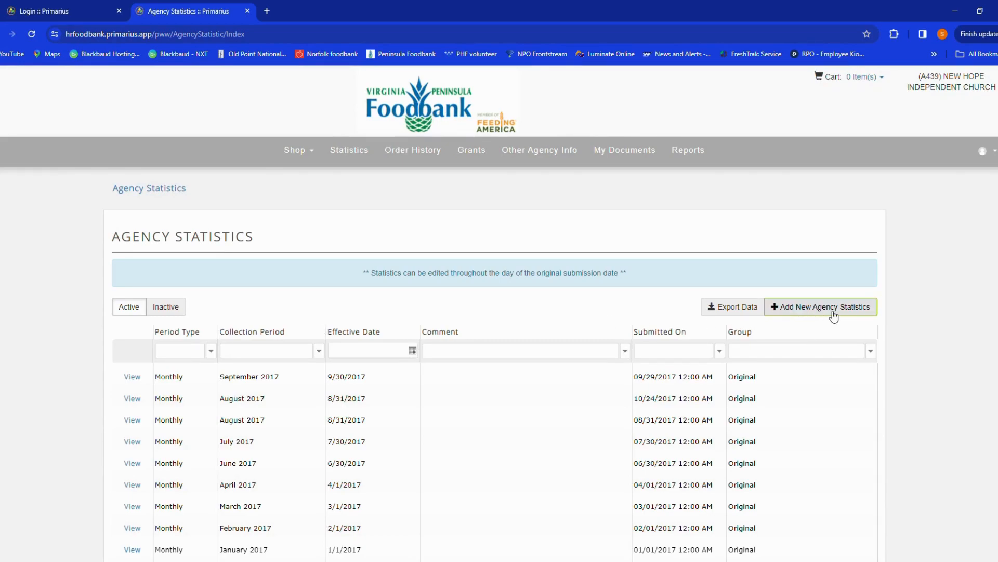
click(859, 314)
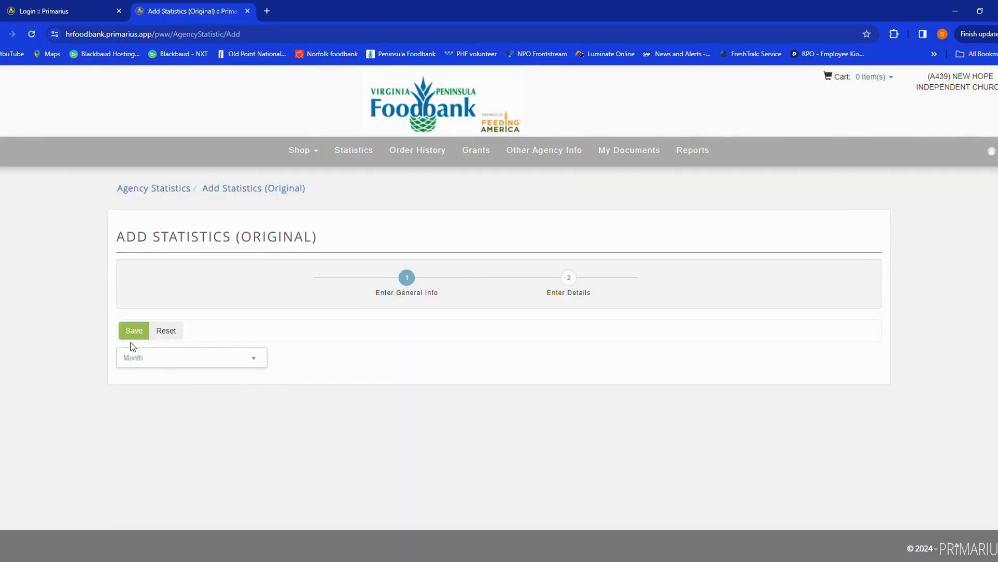
click(171, 358)
click(171, 419)
click(130, 334)
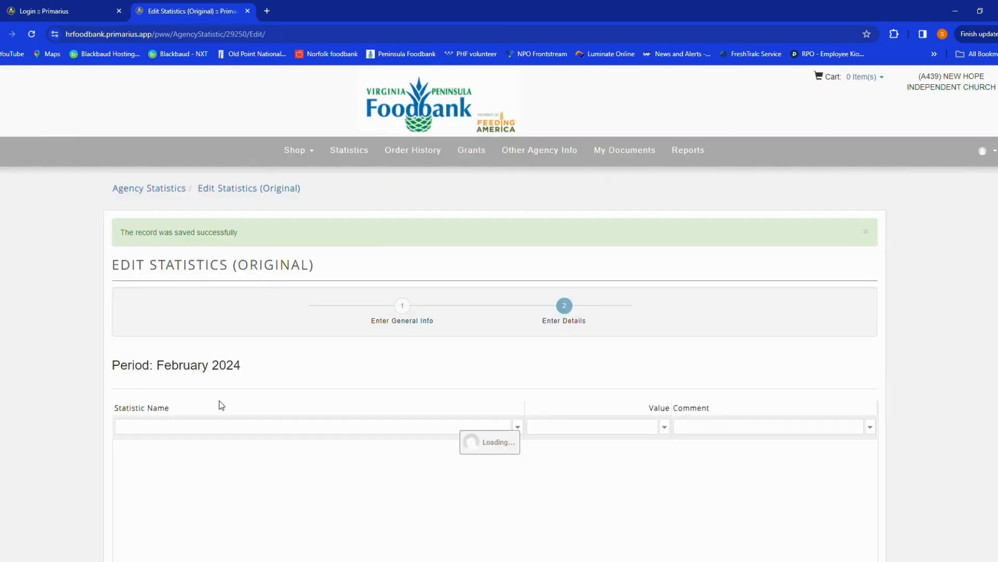
- Enter statistics values: Child 0-17 8, Adult 18-59 25, Senior 60+ 6, Total Served 35, Total Households 35
scroll(216, 453, down, 1)
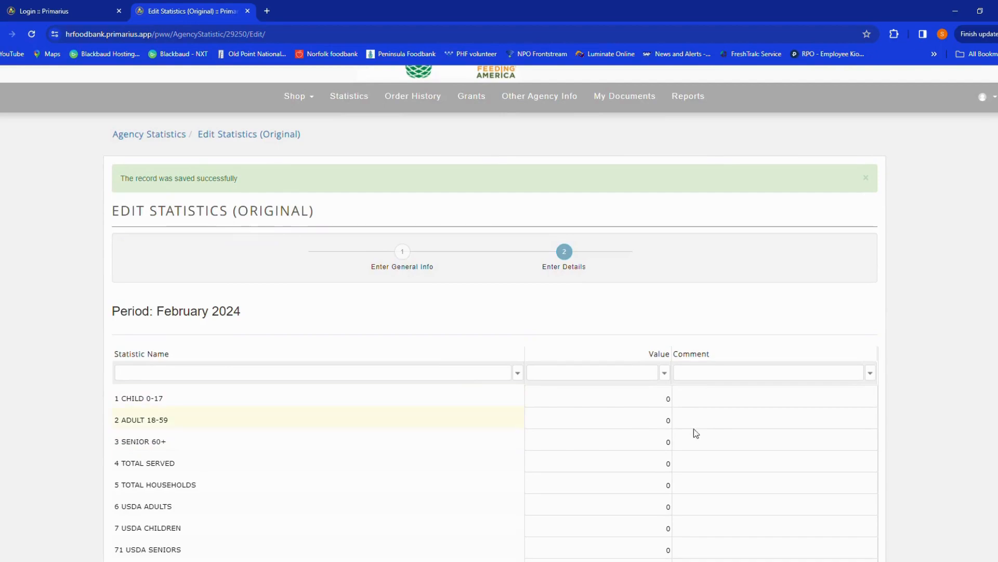
scroll(620, 413, down, 2)
click(652, 286)
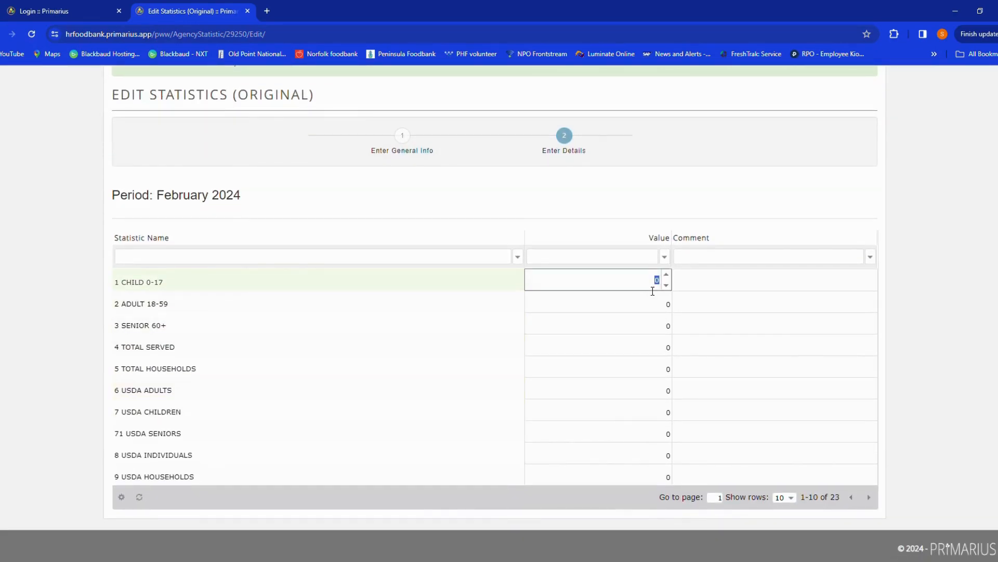
text(8)
click(663, 310)
text(25)
click(651, 325)
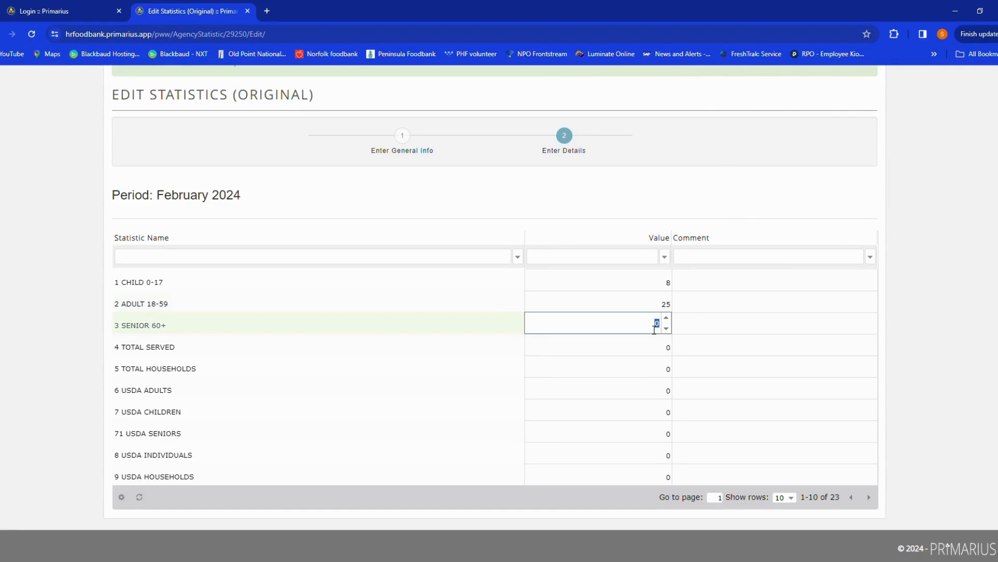
text(6)
click(649, 349)
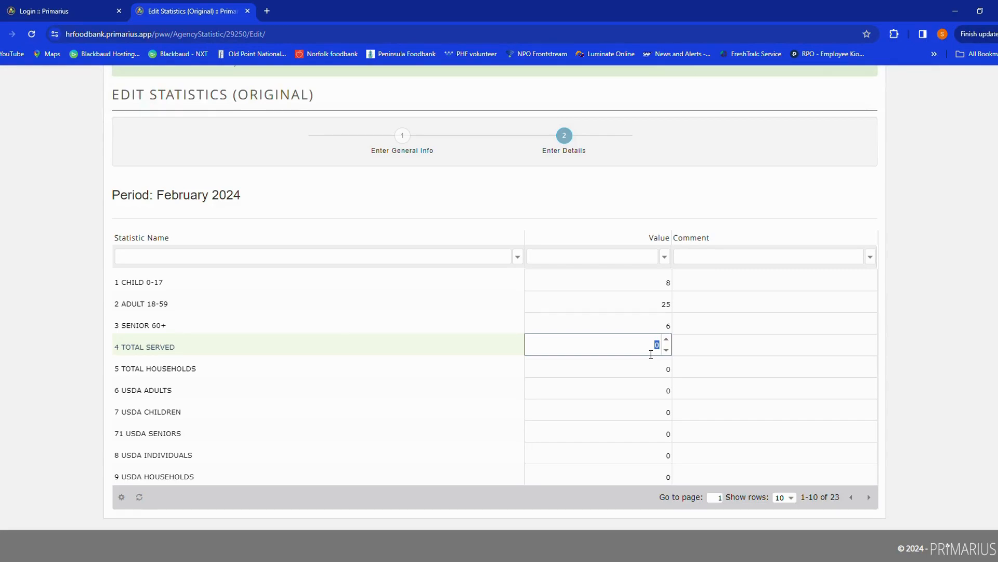
text(35)
click(638, 367)
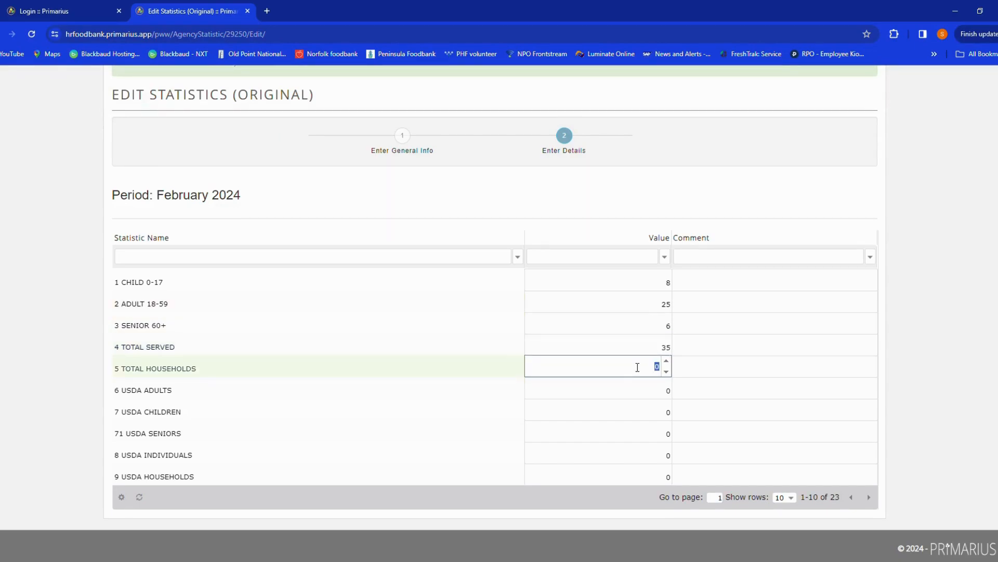
text(35)
- Add the comment "Need to update" followed by the user's initials to the Total Served statistic
click(771, 329)
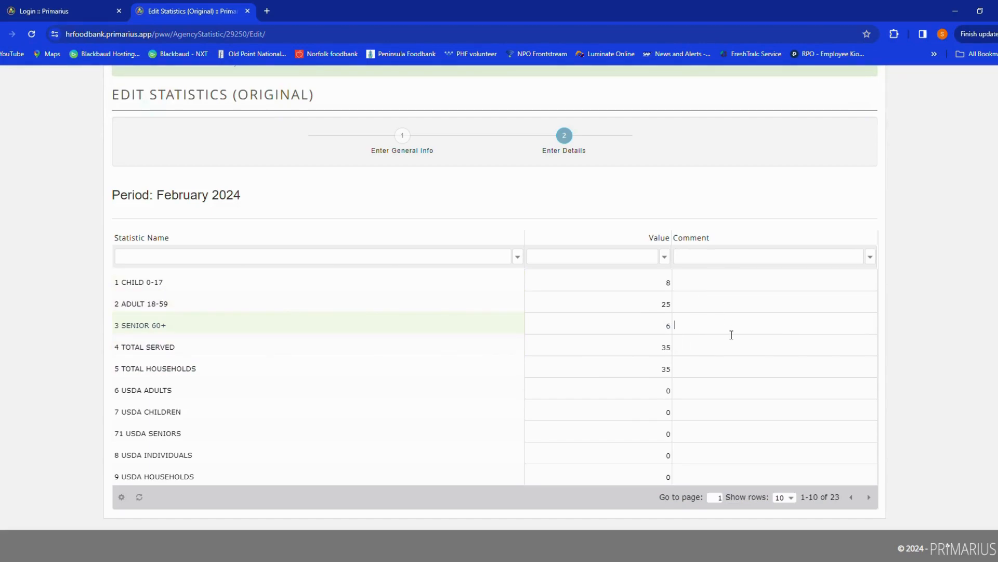
click(757, 356)
text(Need to update - smg)
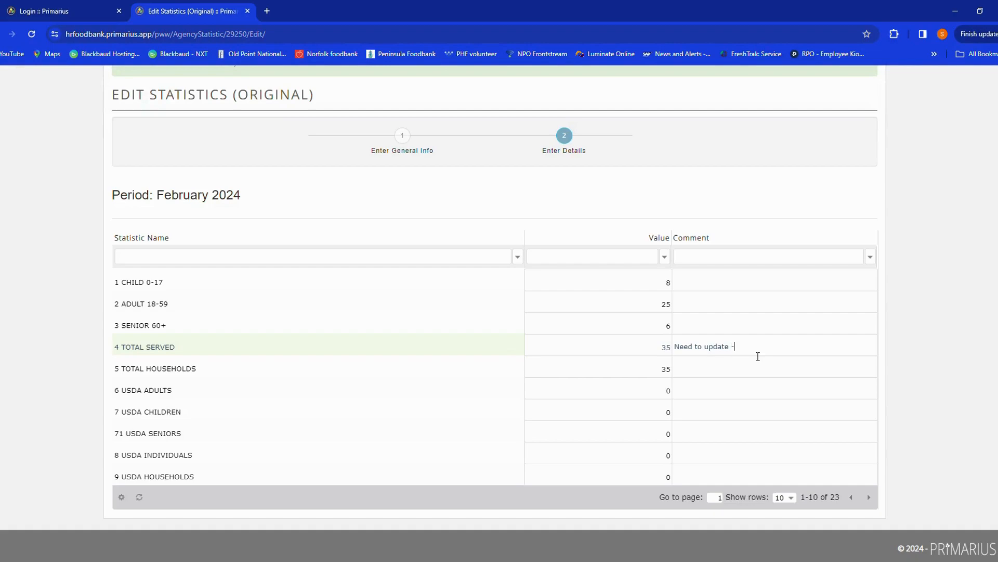
click(747, 281)
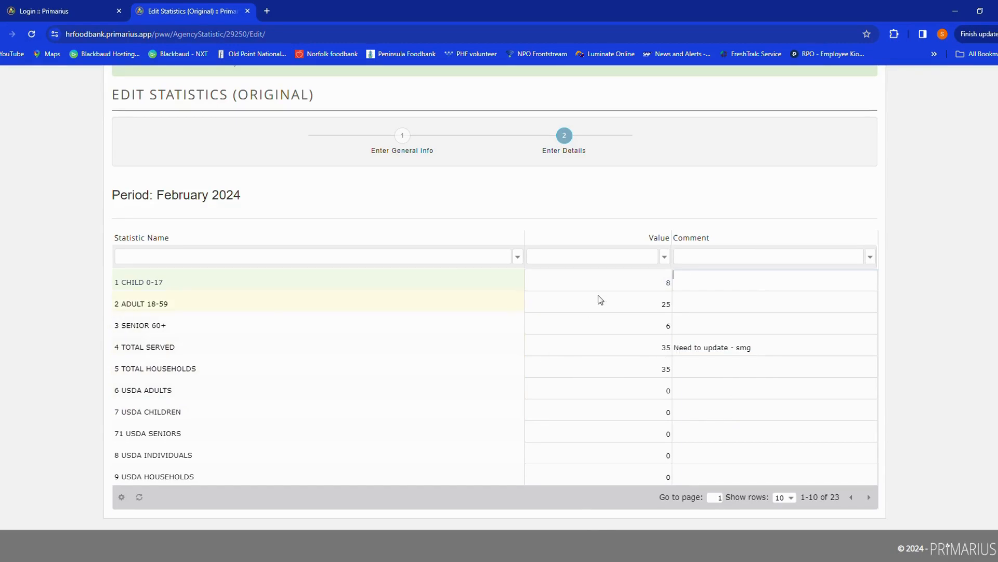
click(664, 390)
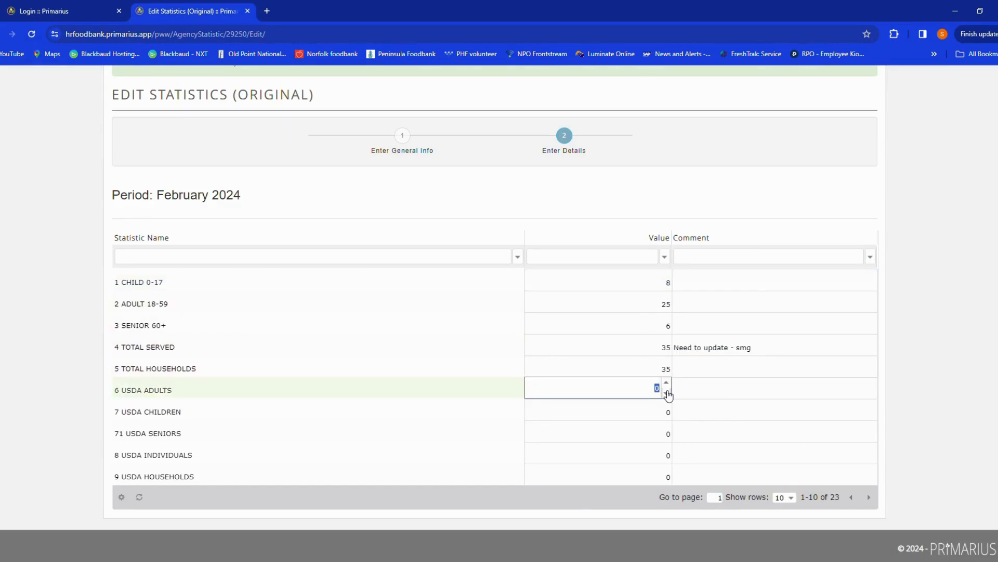
click(688, 389)
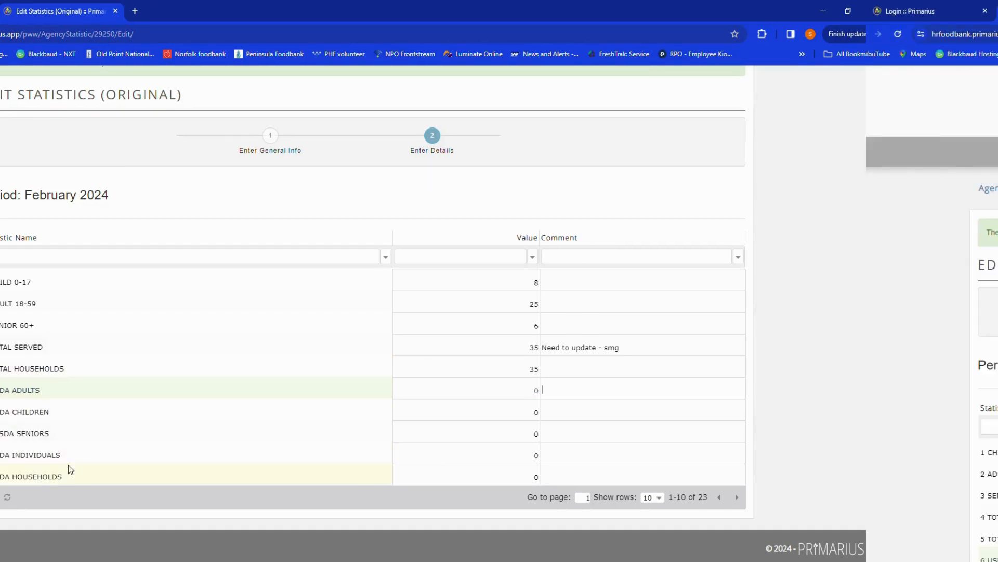
scroll(449, 340, down, 2)
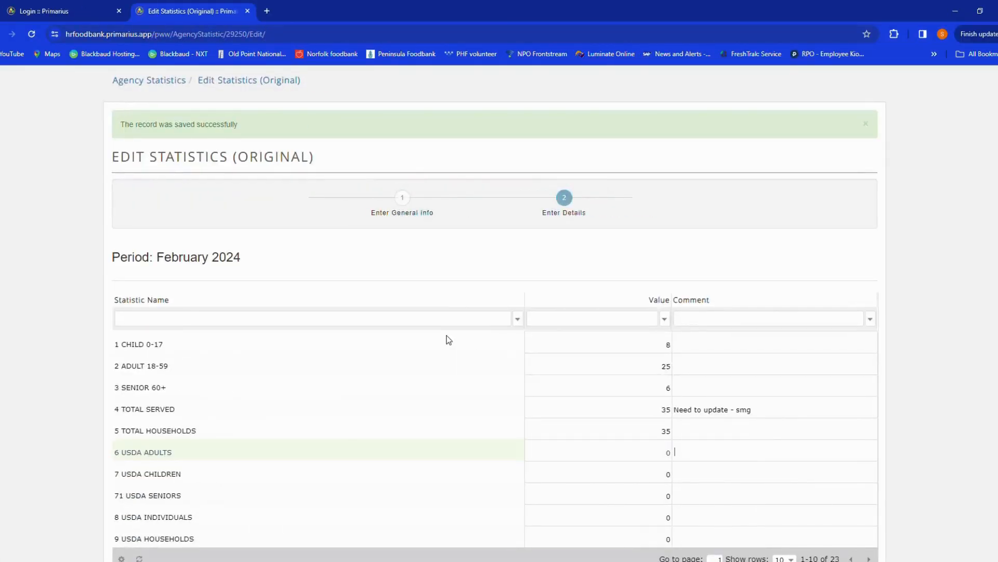
scroll(448, 339, up, 2)
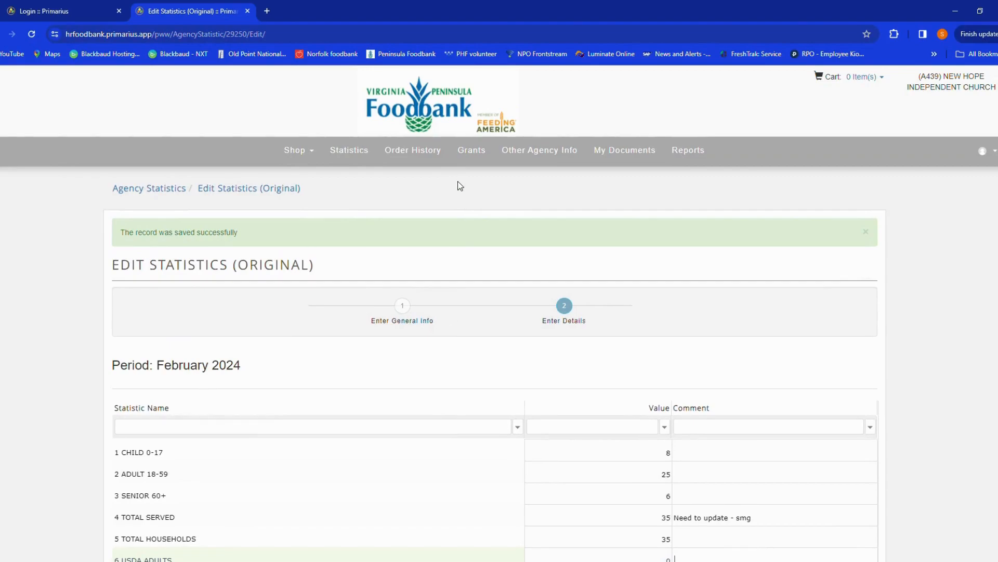
- Open the Shop Online catalog and view its sort options
click(304, 157)
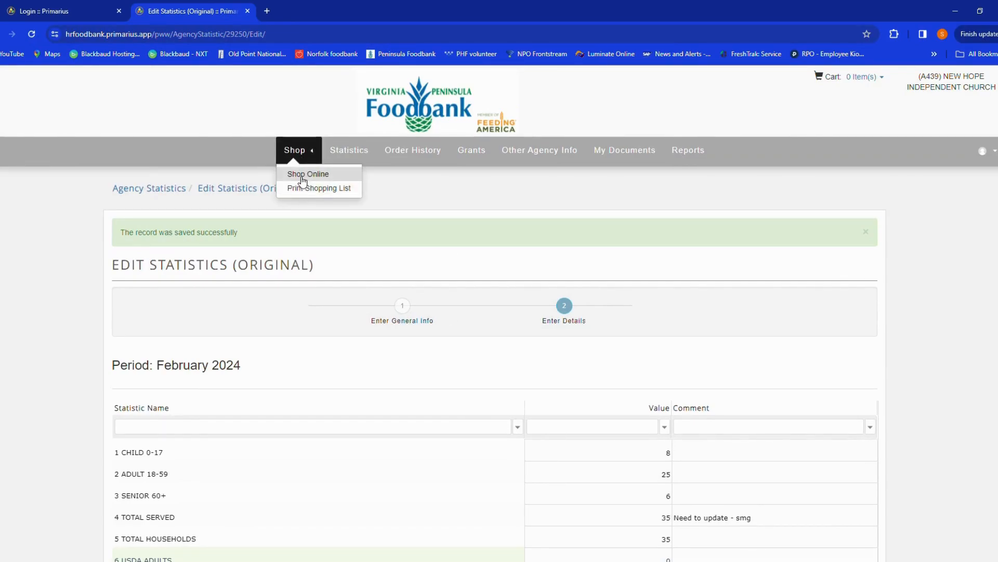
click(301, 176)
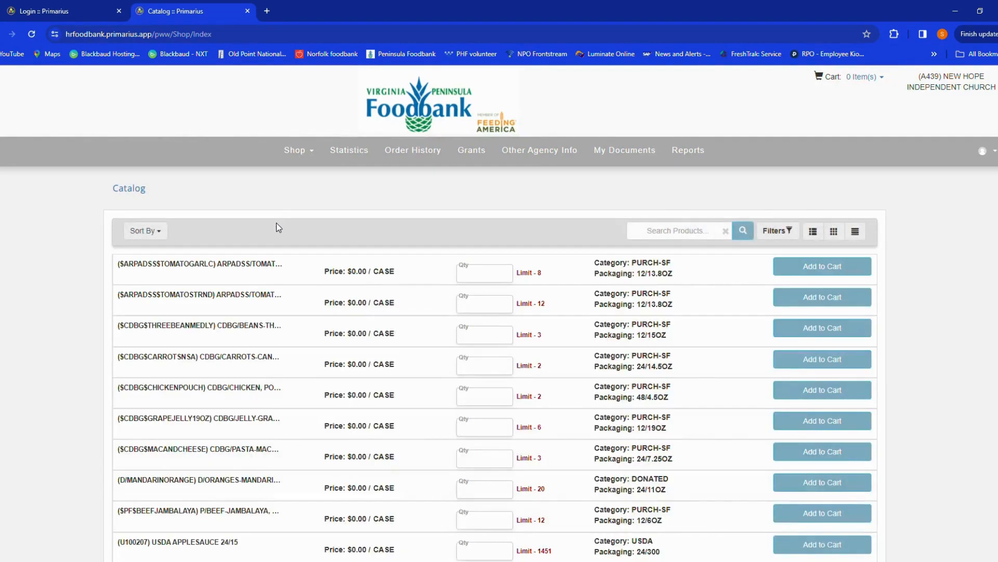
click(156, 234)
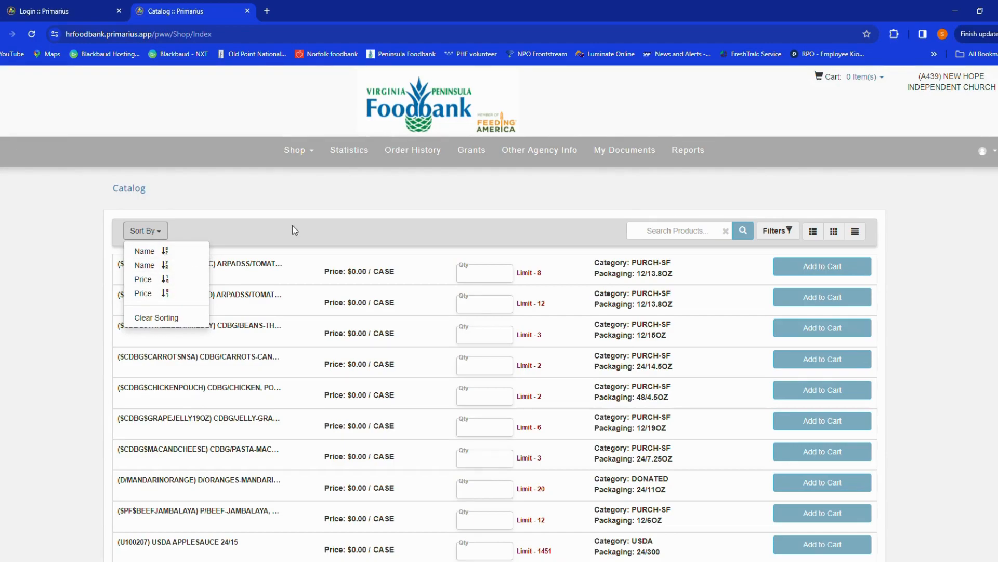
click(312, 229)
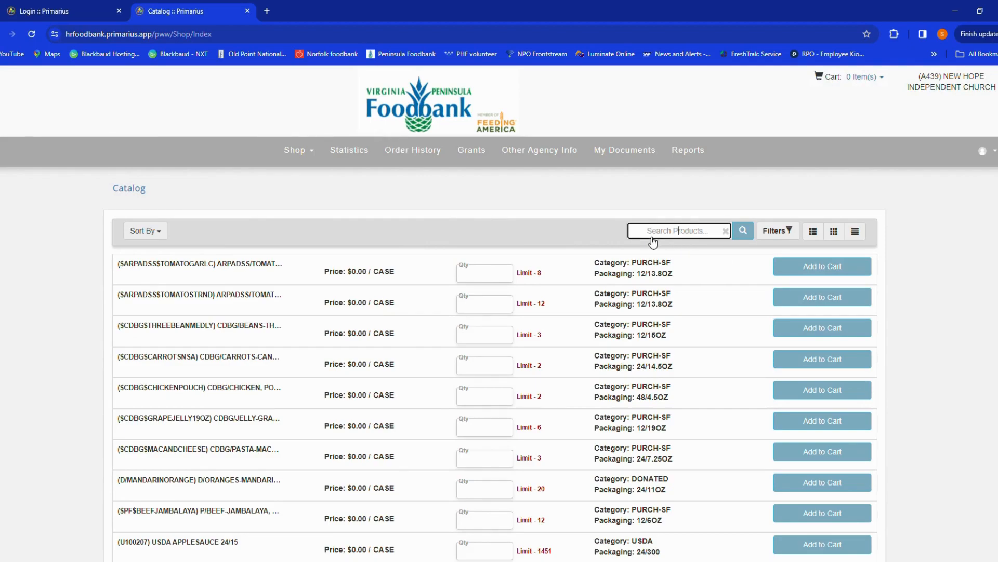
- Review the product filters and switch the catalog to the detailed list view
click(778, 231)
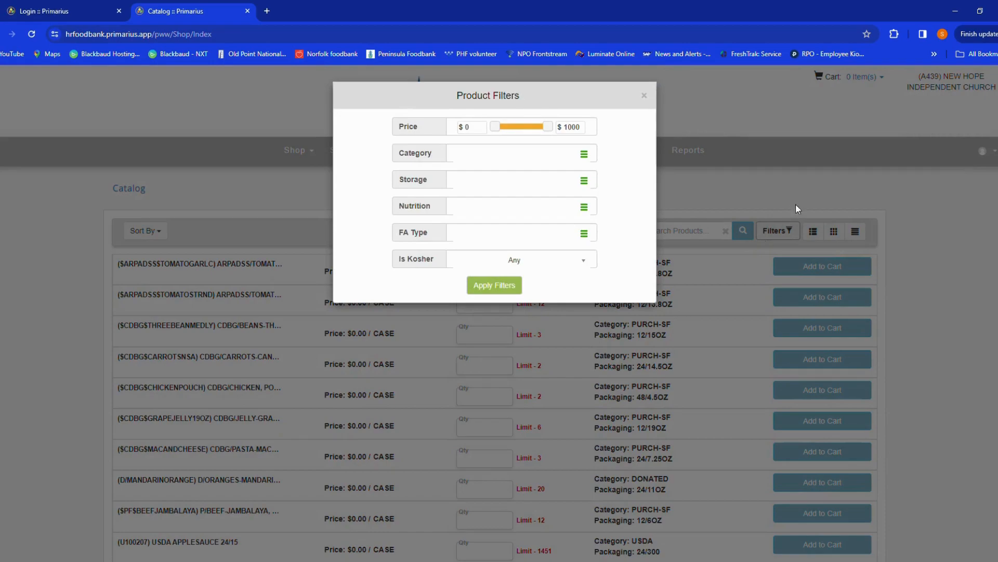
click(801, 224)
click(813, 232)
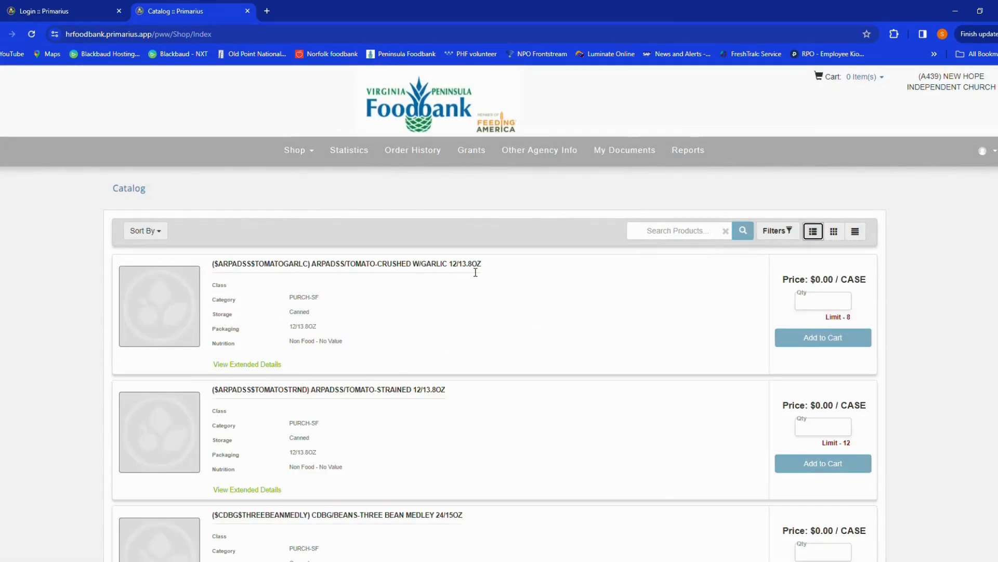
scroll(389, 335, down, 3)
scroll(391, 334, down, 9)
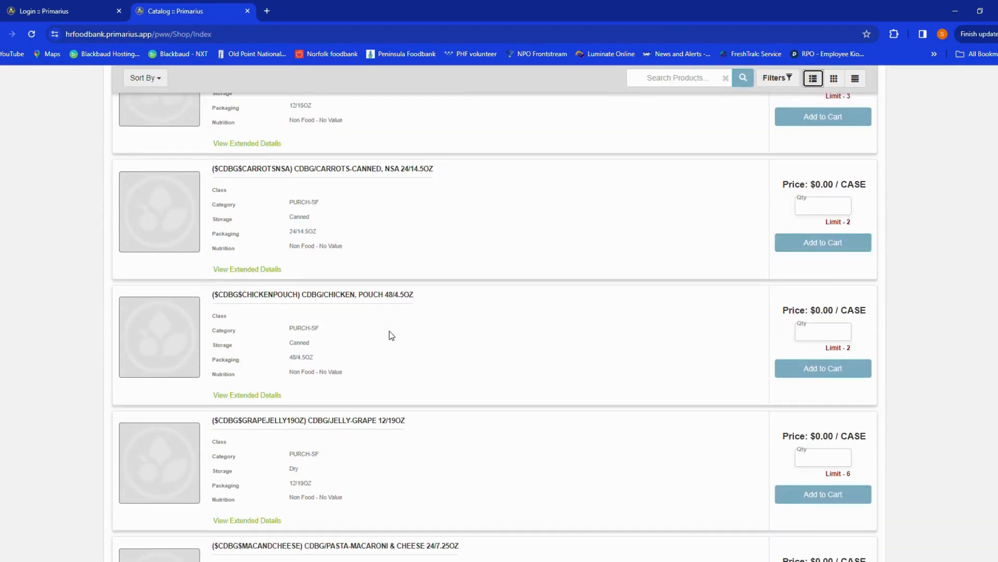
scroll(407, 353, up, 3)
scroll(407, 353, up, 8)
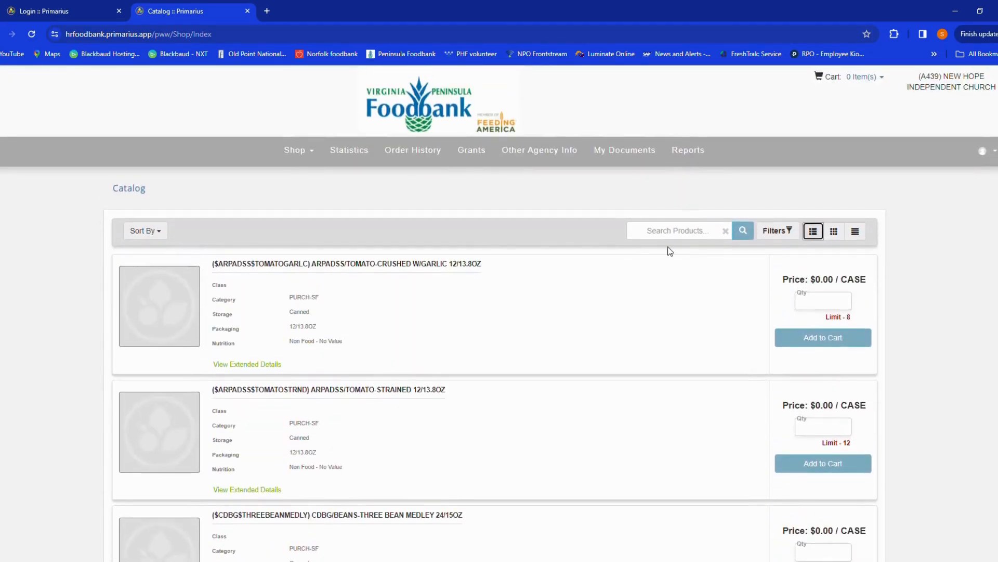
- Switch the catalog to the grid view and browse the products
click(841, 234)
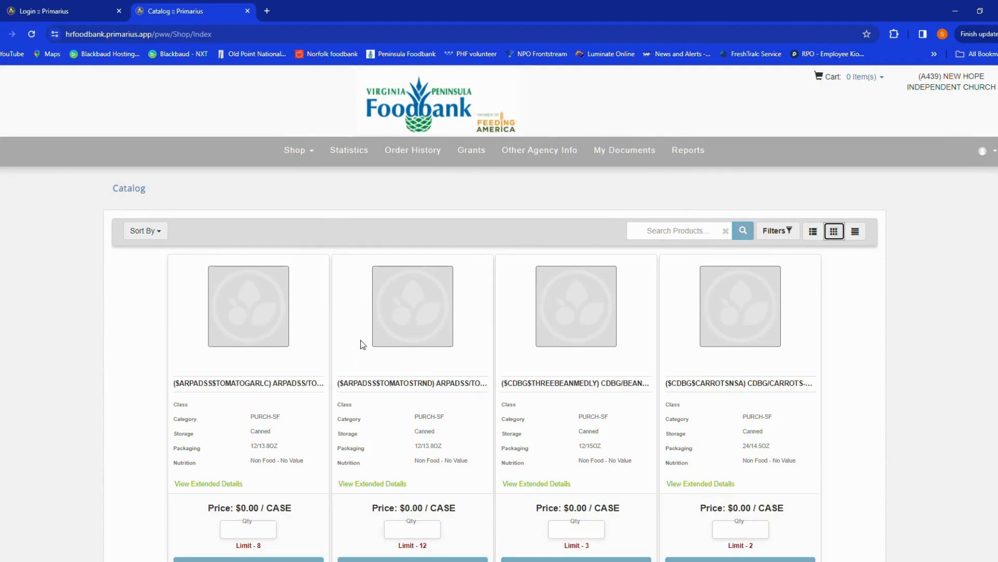
scroll(536, 380, down, 3)
scroll(549, 411, down, 3)
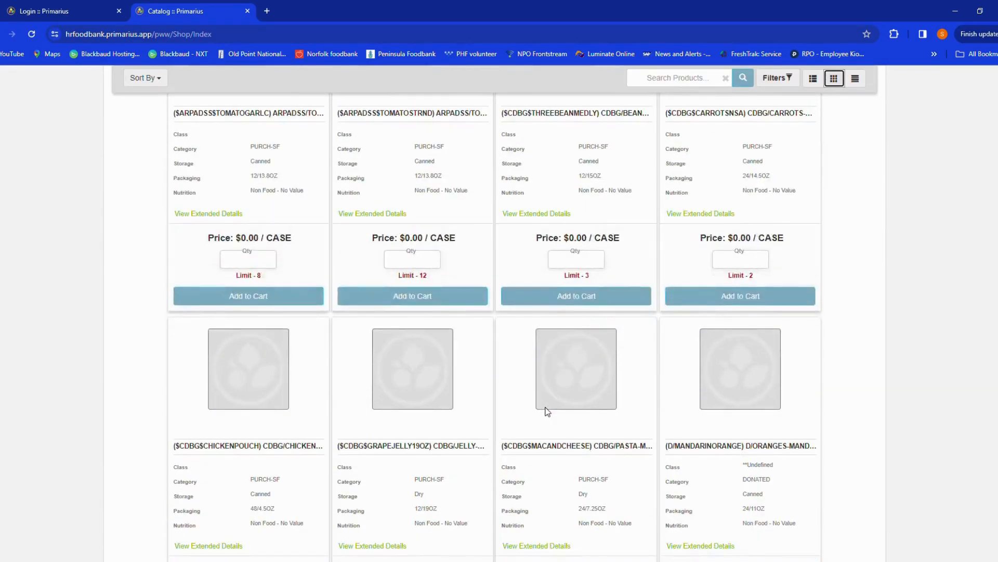
scroll(546, 407, up, 6)
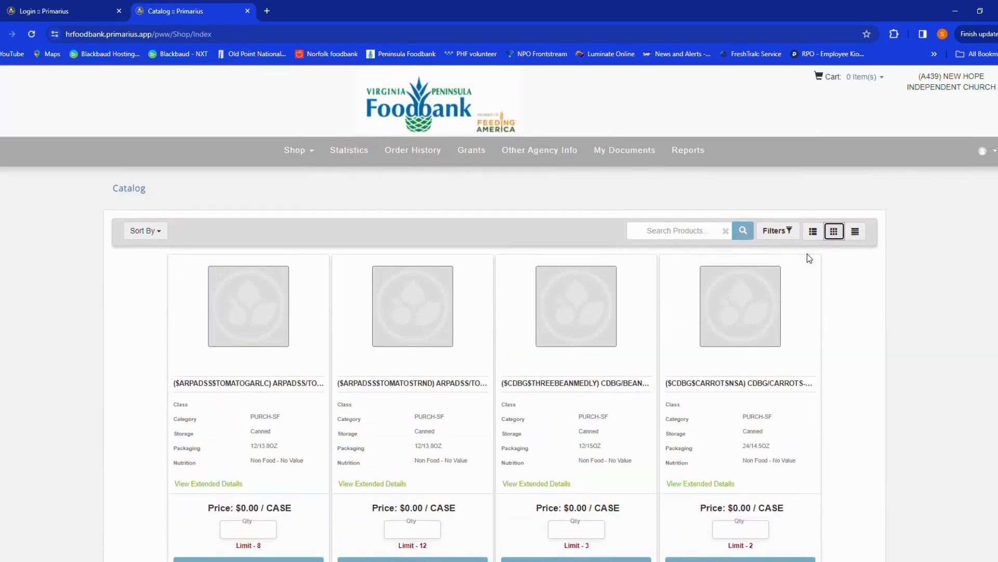
- Switch the catalog back to the compact list view and browse the products
click(857, 232)
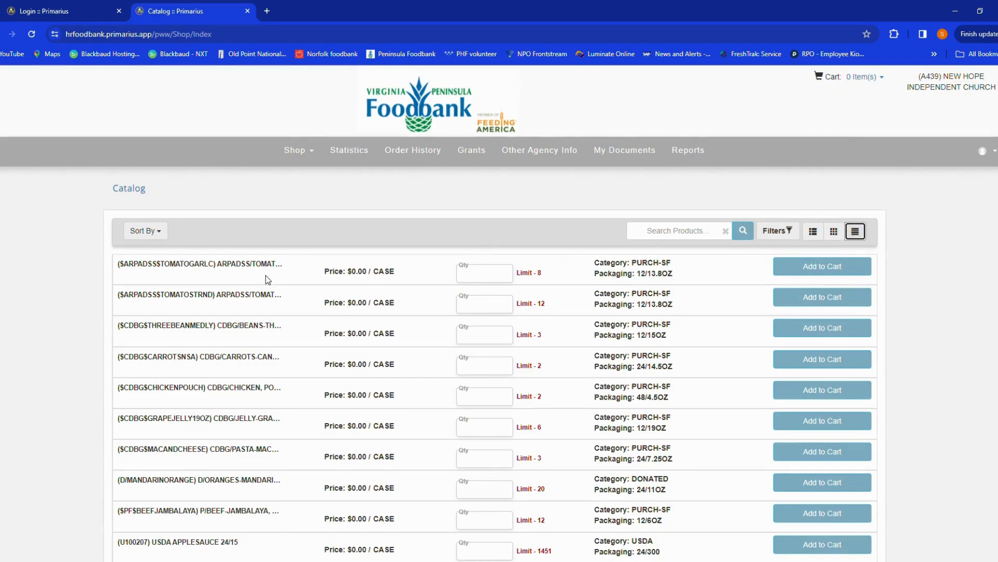
scroll(446, 283, down, 1)
scroll(446, 284, down, 5)
scroll(446, 283, up, 2)
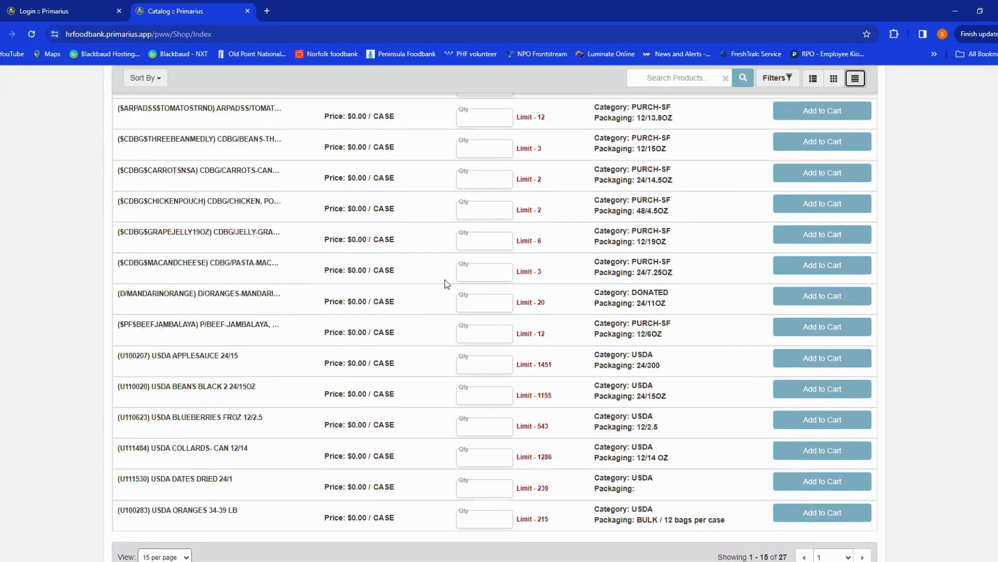
scroll(446, 283, up, 3)
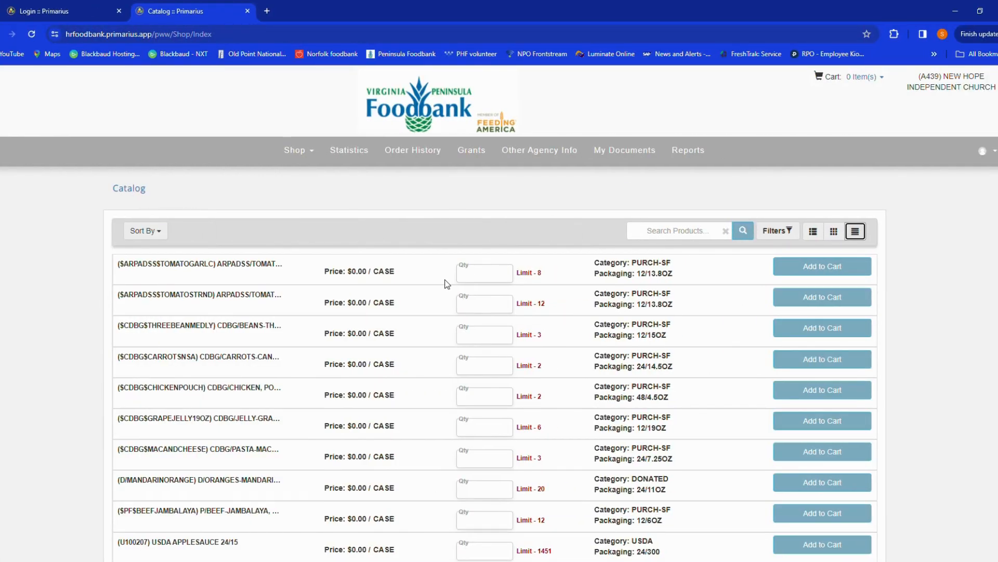
- Add 8 cases of the crushed tomatoes and 12 cases of the strained tomatoes to the cart
click(489, 282)
text(8)
click(483, 307)
text(4)
key(BackSpace)
text(12)
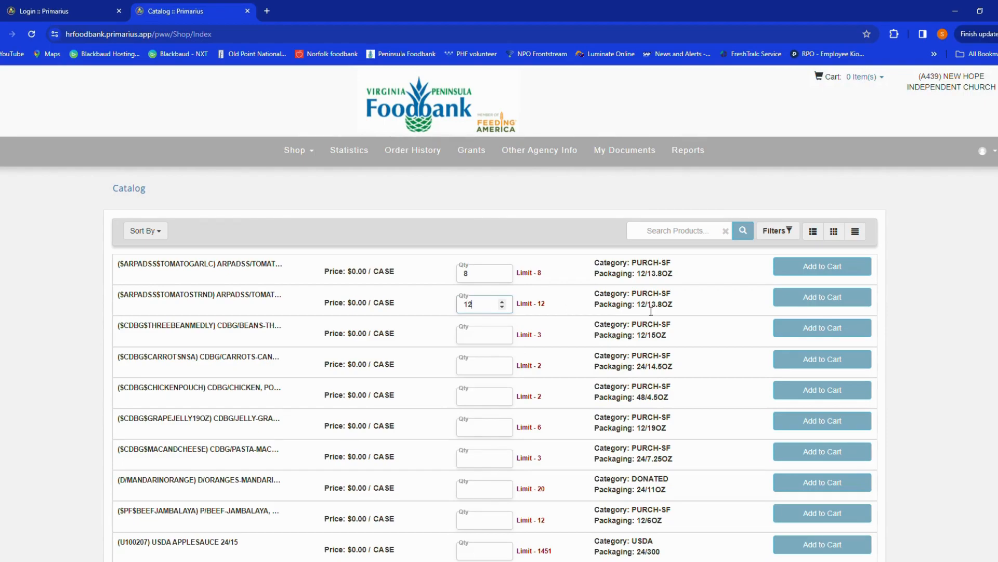
click(792, 271)
click(817, 302)
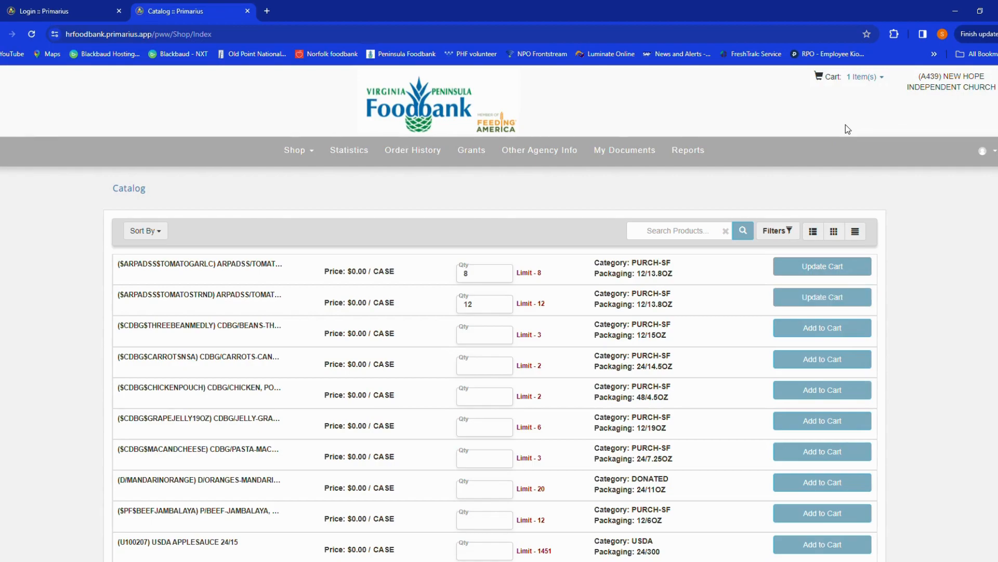
- Proceed from the cart to checkout and set the pickup delivery date to 03/19/2024 2:55 PM
click(858, 79)
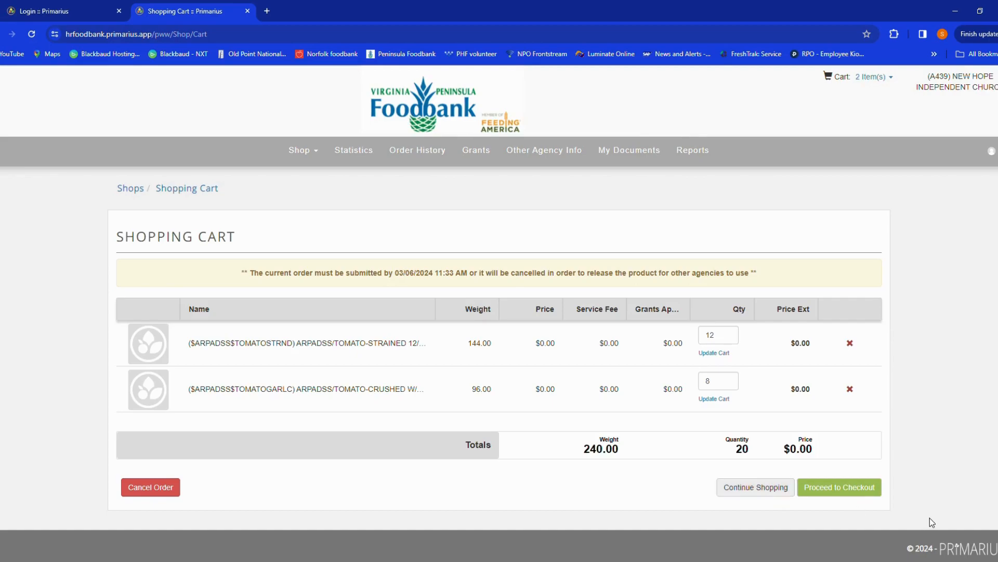
click(856, 496)
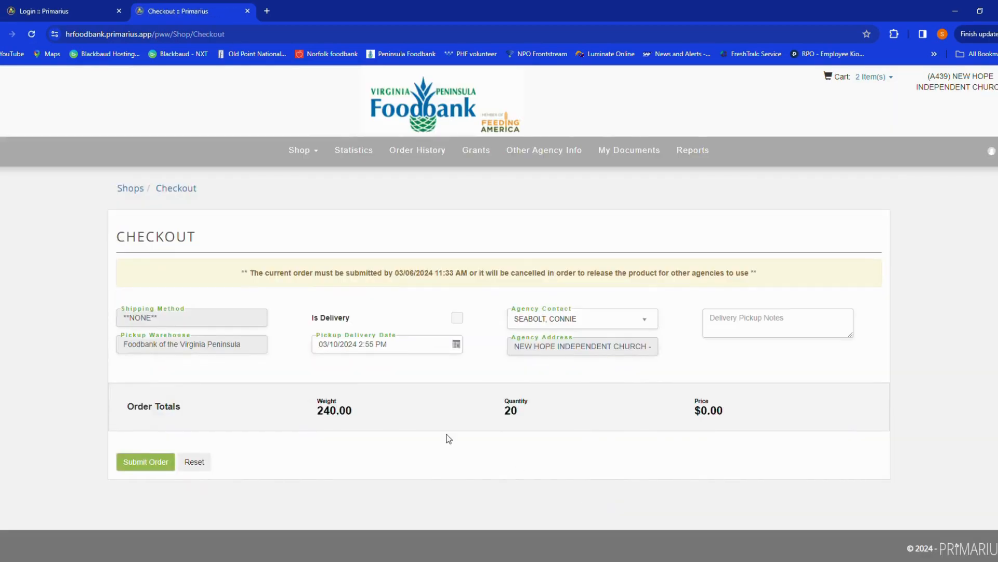
click(462, 350)
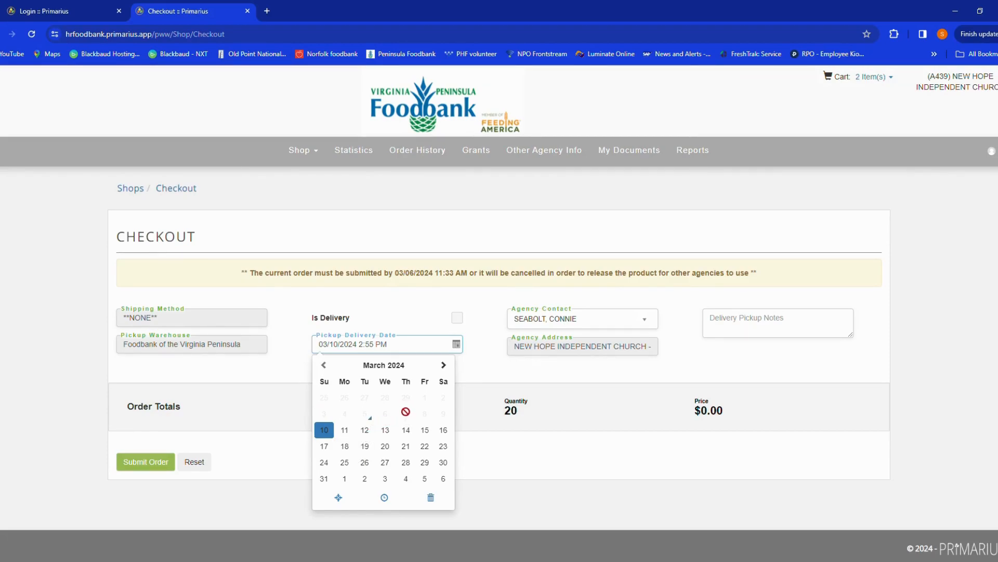
click(344, 430)
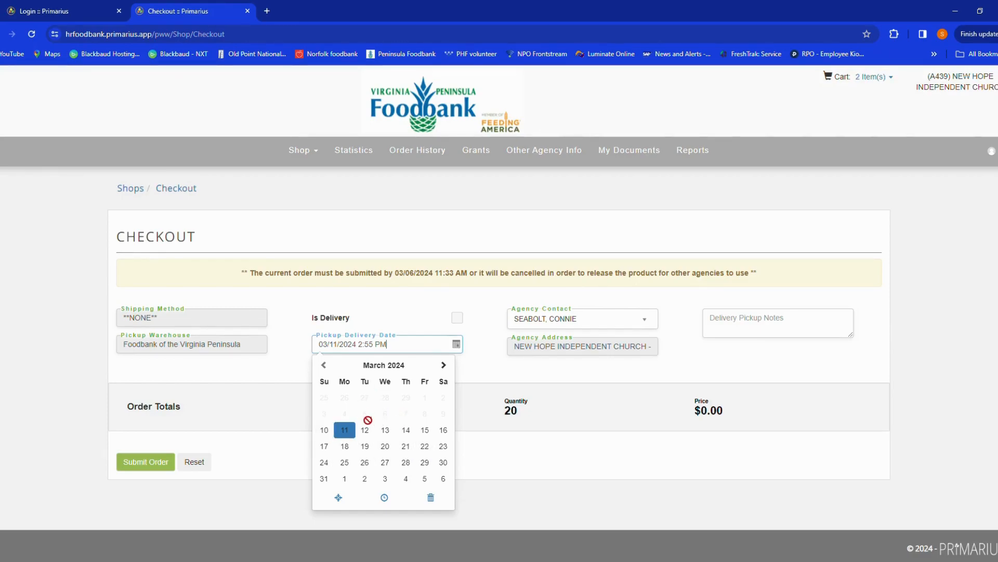
click(366, 450)
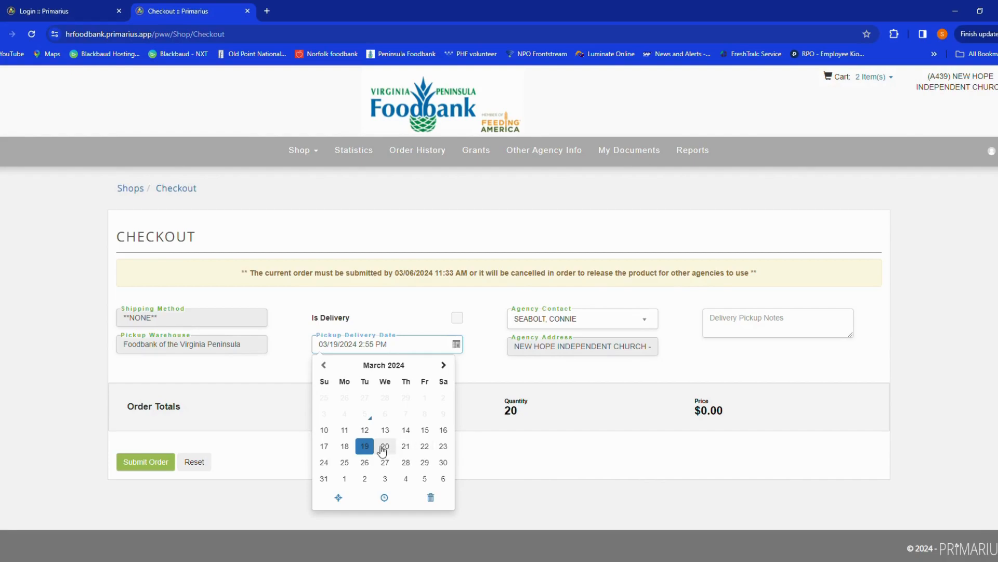
click(553, 459)
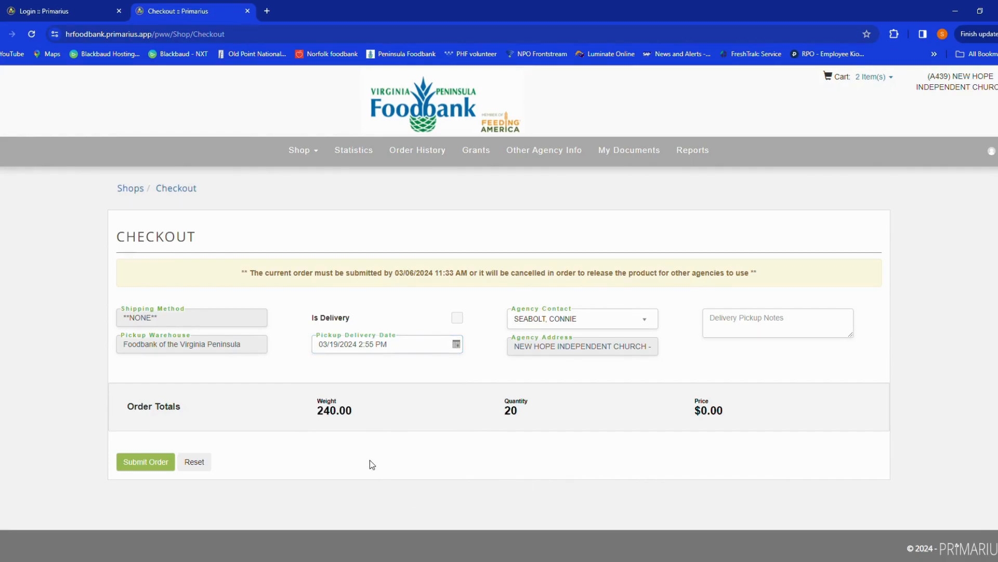
- Choose a different person as the order's agency contact
click(652, 322)
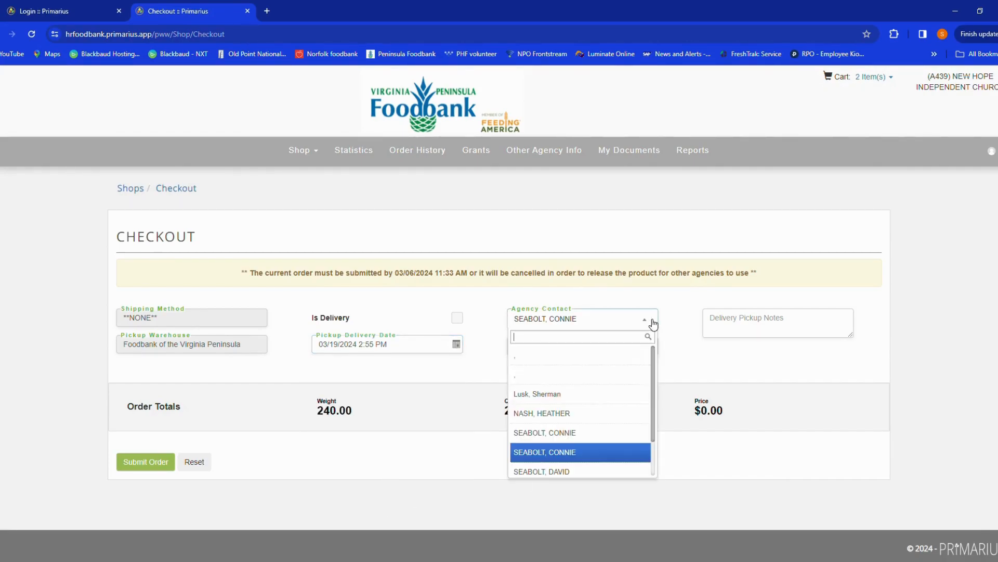
scroll(627, 411, down, 1)
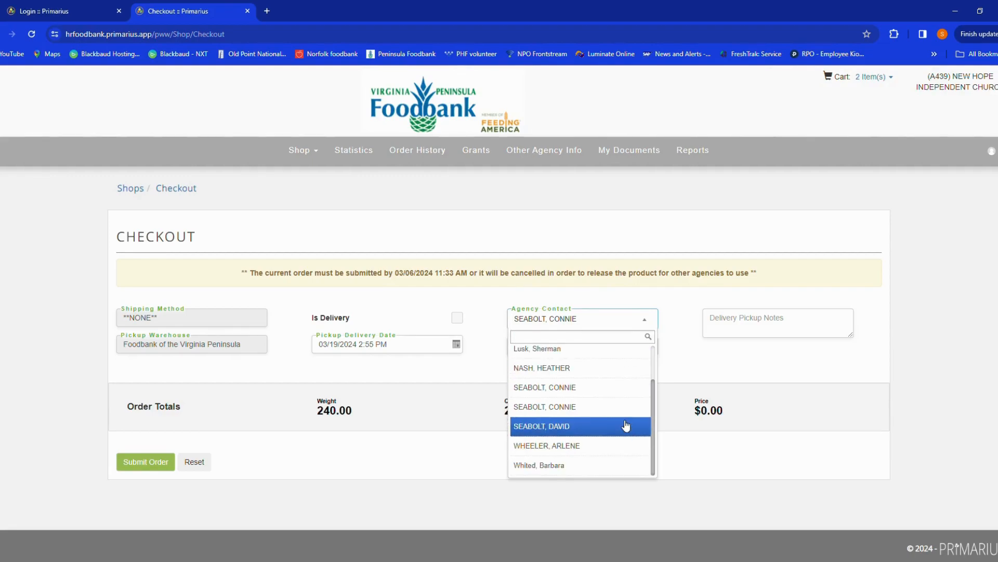
click(603, 466)
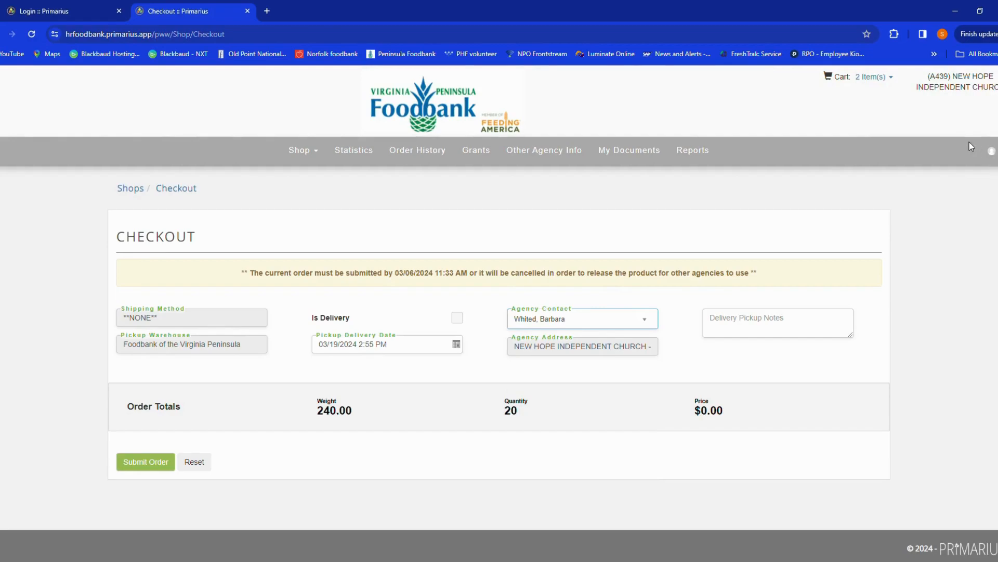
click(606, 318)
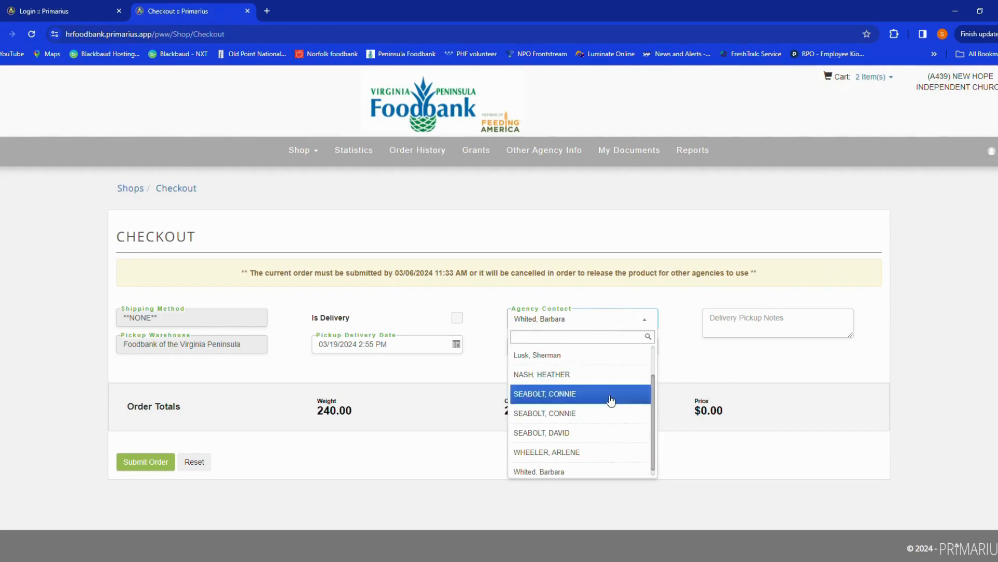
click(584, 472)
- Enter a test delivery pickup note with the submitter's name and submit the order
click(778, 326)
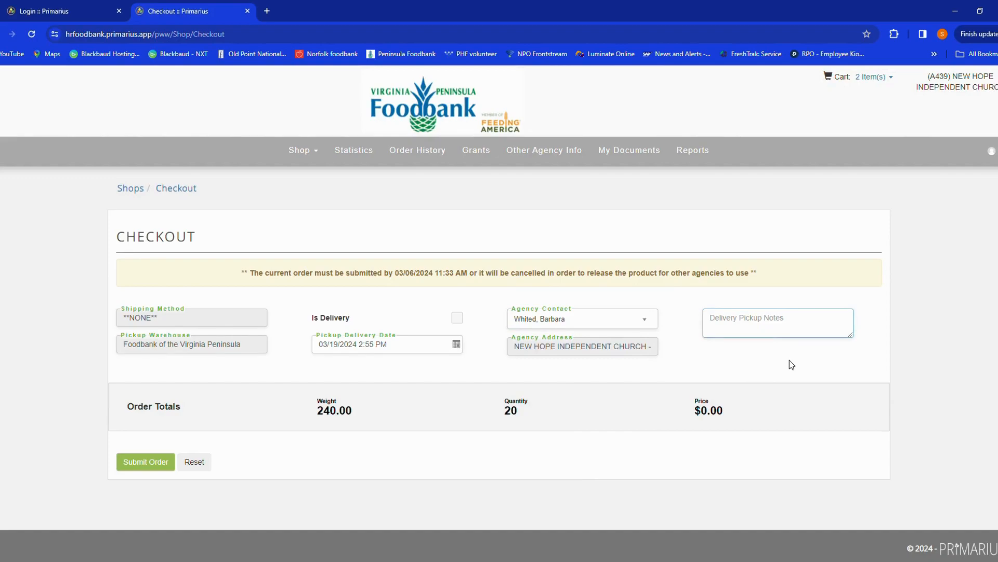
text(This is )
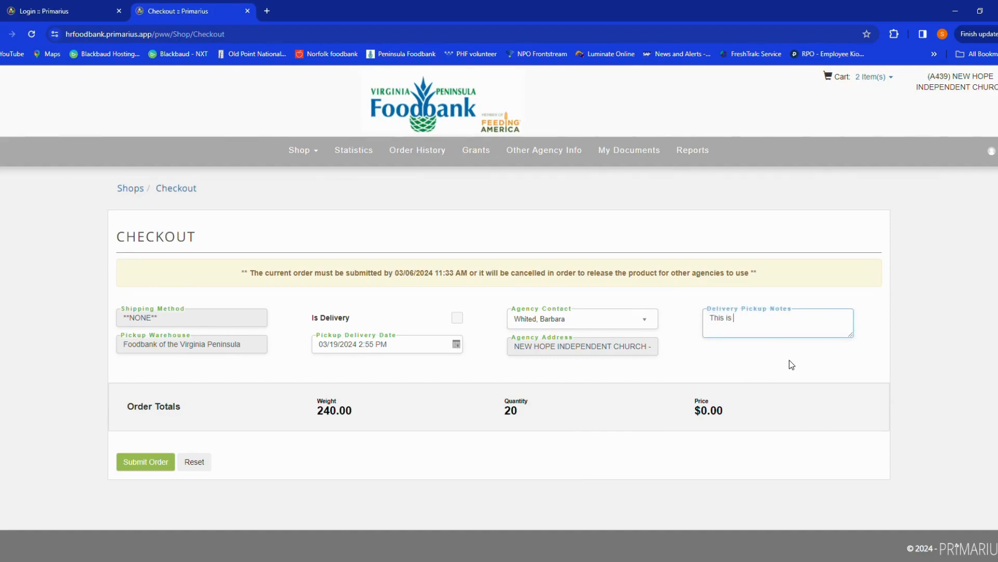
text(a test - shanica Gary)
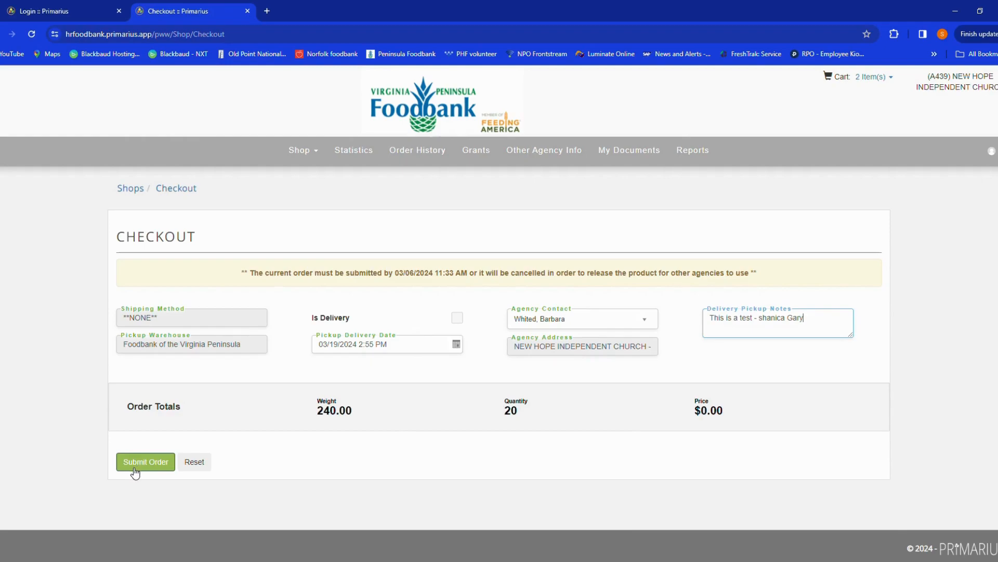
click(136, 462)
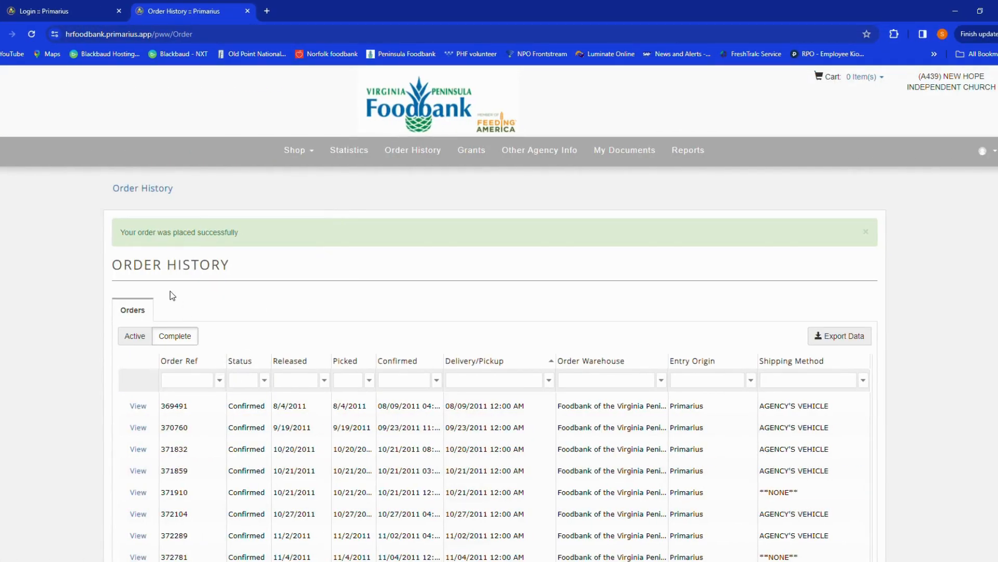
- Show the active orders, open the newly submitted order to review its details, and return to order history
click(138, 337)
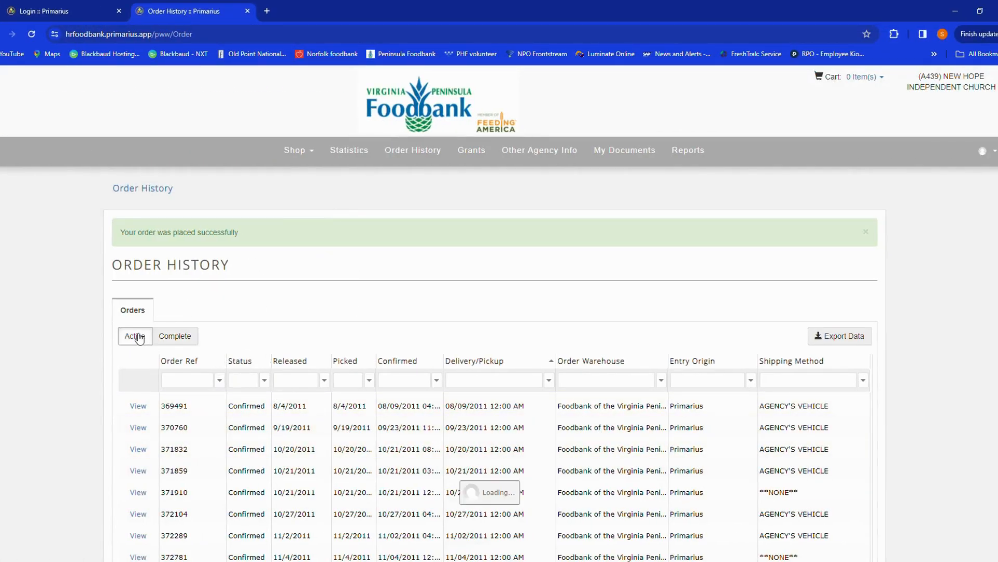
scroll(466, 390, down, 2)
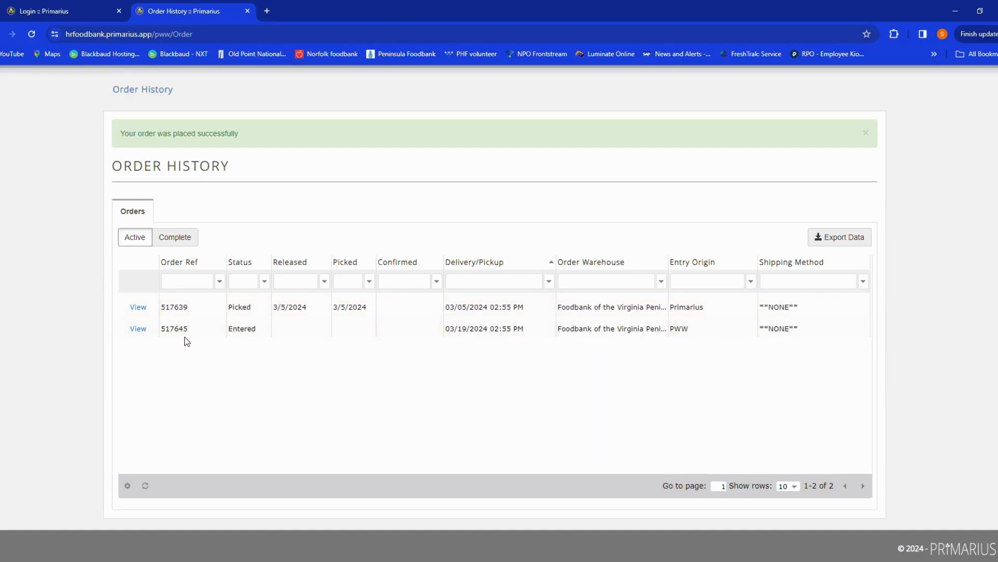
click(138, 329)
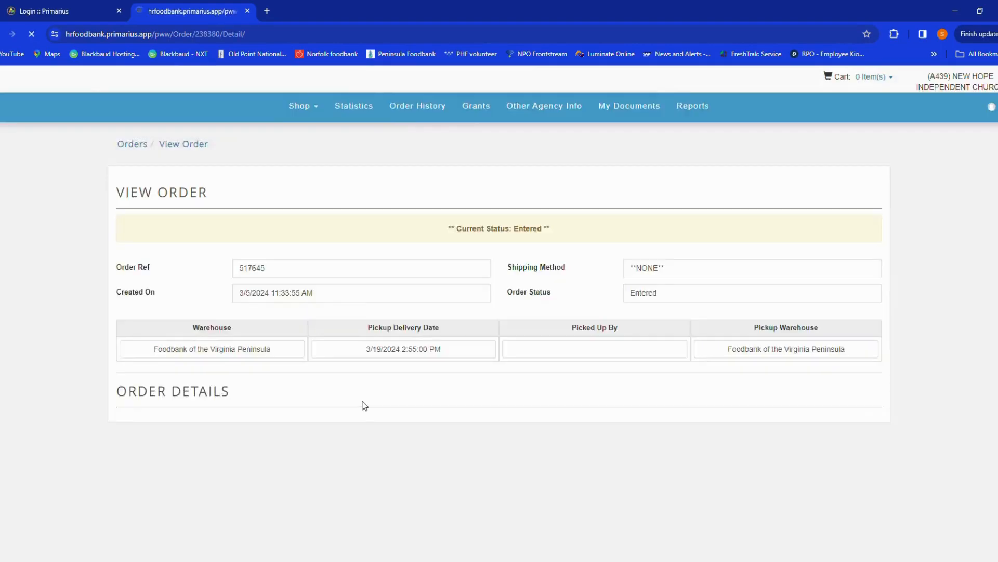
scroll(366, 408, down, 4)
scroll(366, 409, up, 2)
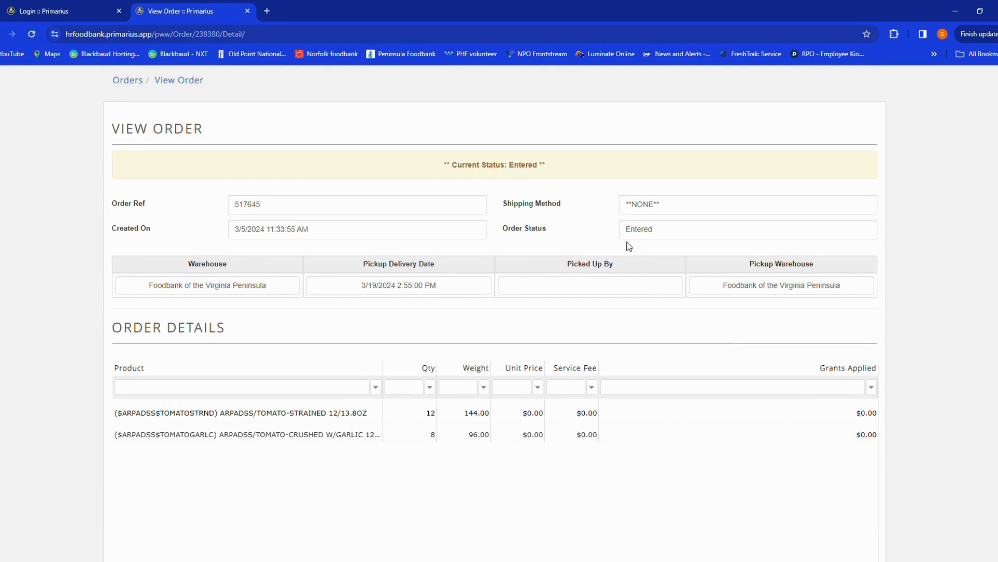
scroll(347, 389, down, 7)
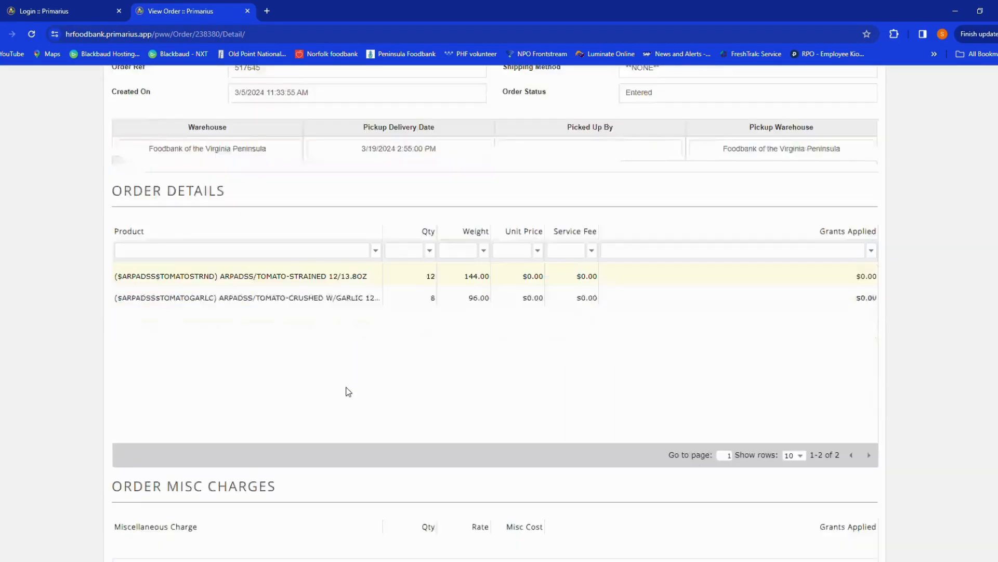
scroll(346, 390, up, 8)
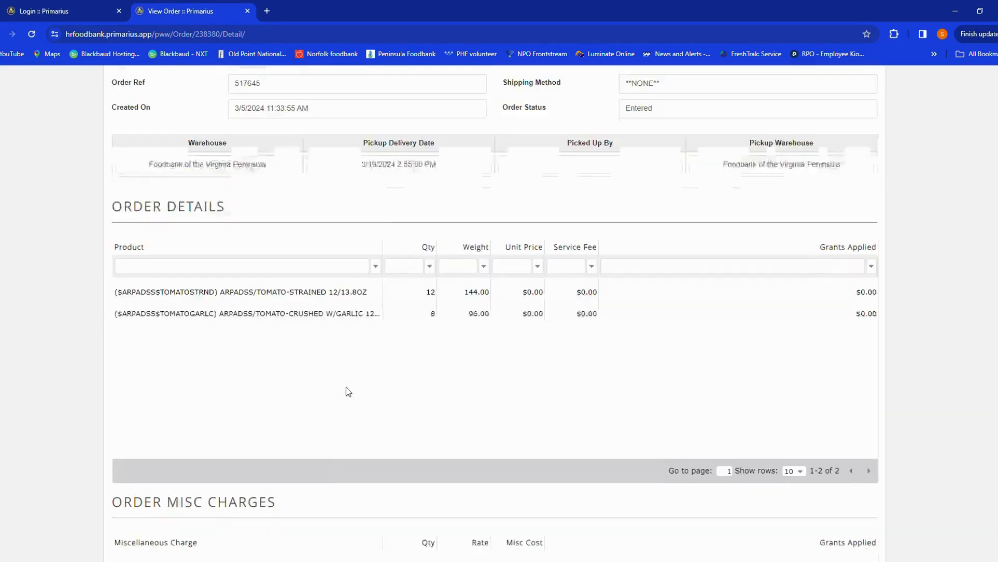
click(127, 189)
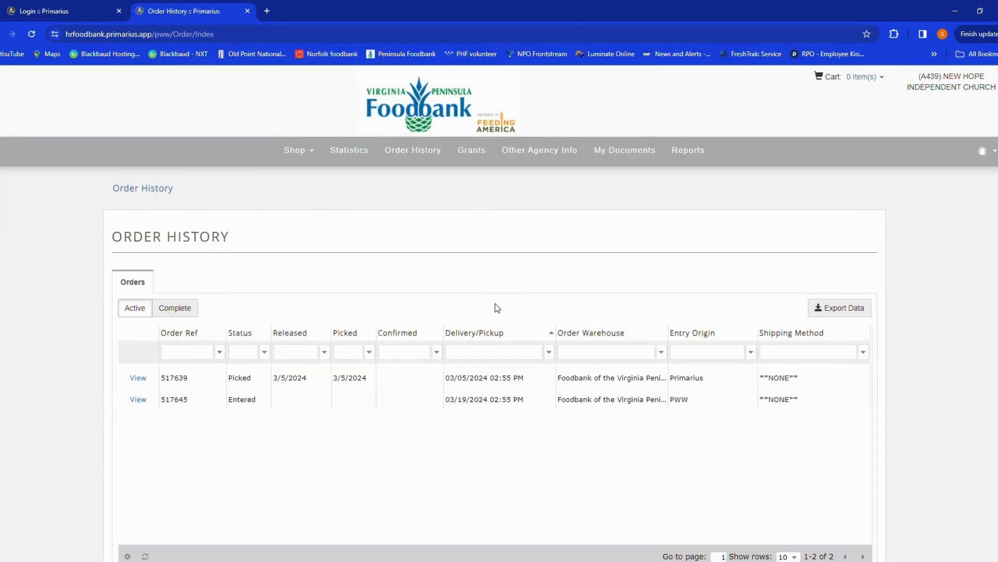